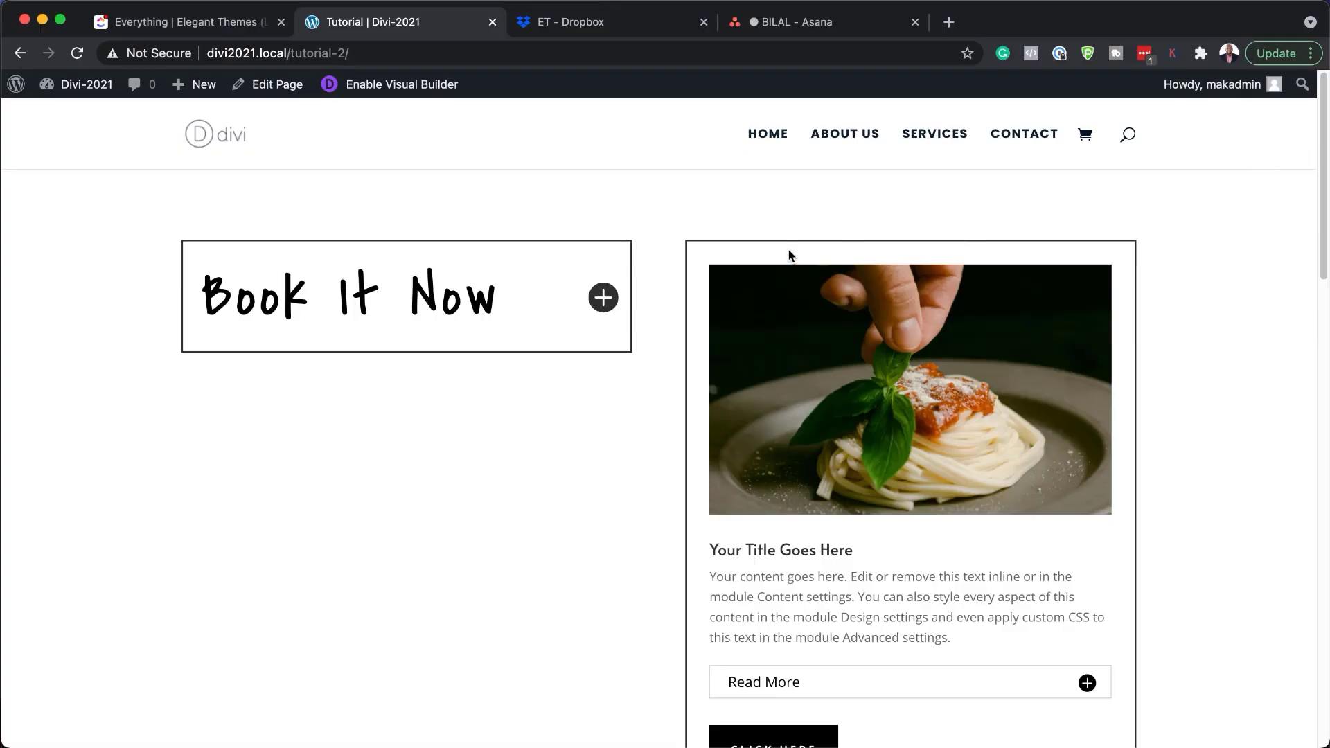
Step: Expand and collapse the Book It Now, Read More and Menu toggles on the demo page to examine the modules inside
left_click(602, 298)
scroll(603, 381, "down", 2)
scroll(312, 455, "down", 1)
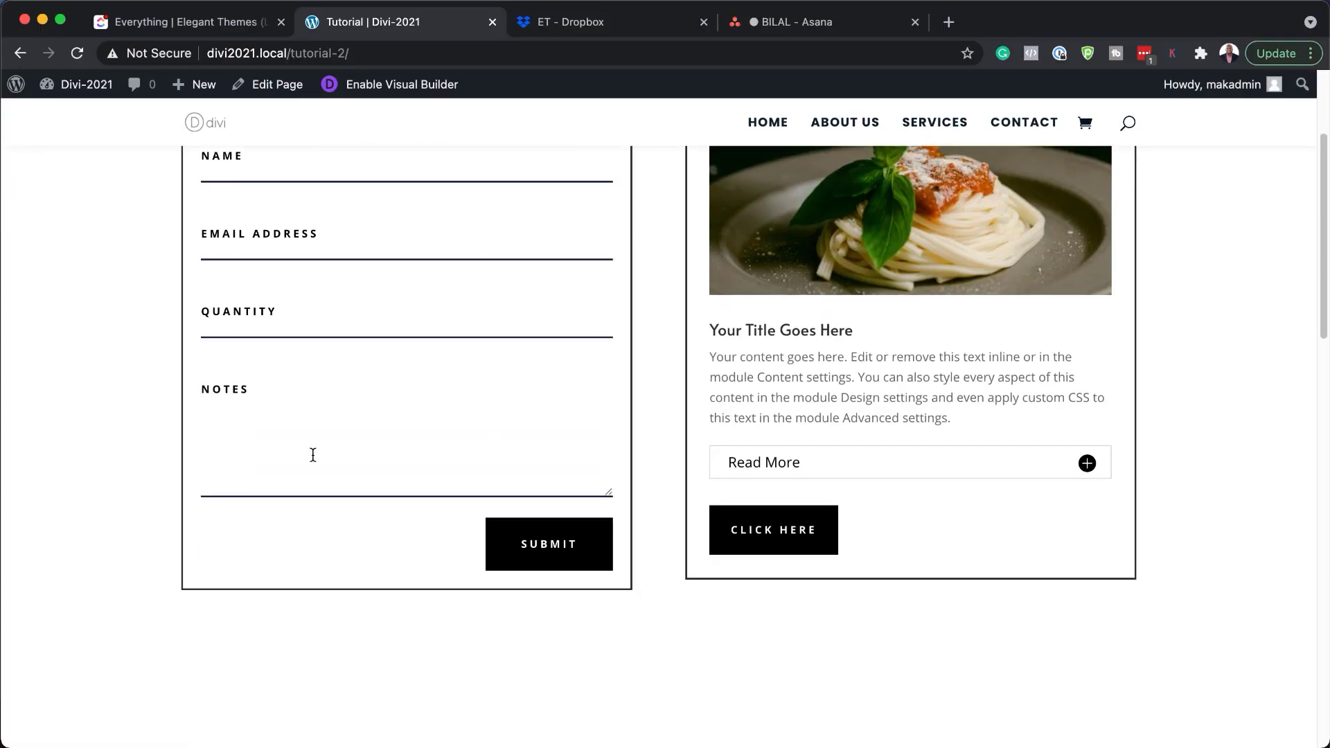
scroll(556, 434, "up", 3)
left_click(601, 298)
scroll(1085, 451, "down", 3)
left_click(1085, 428)
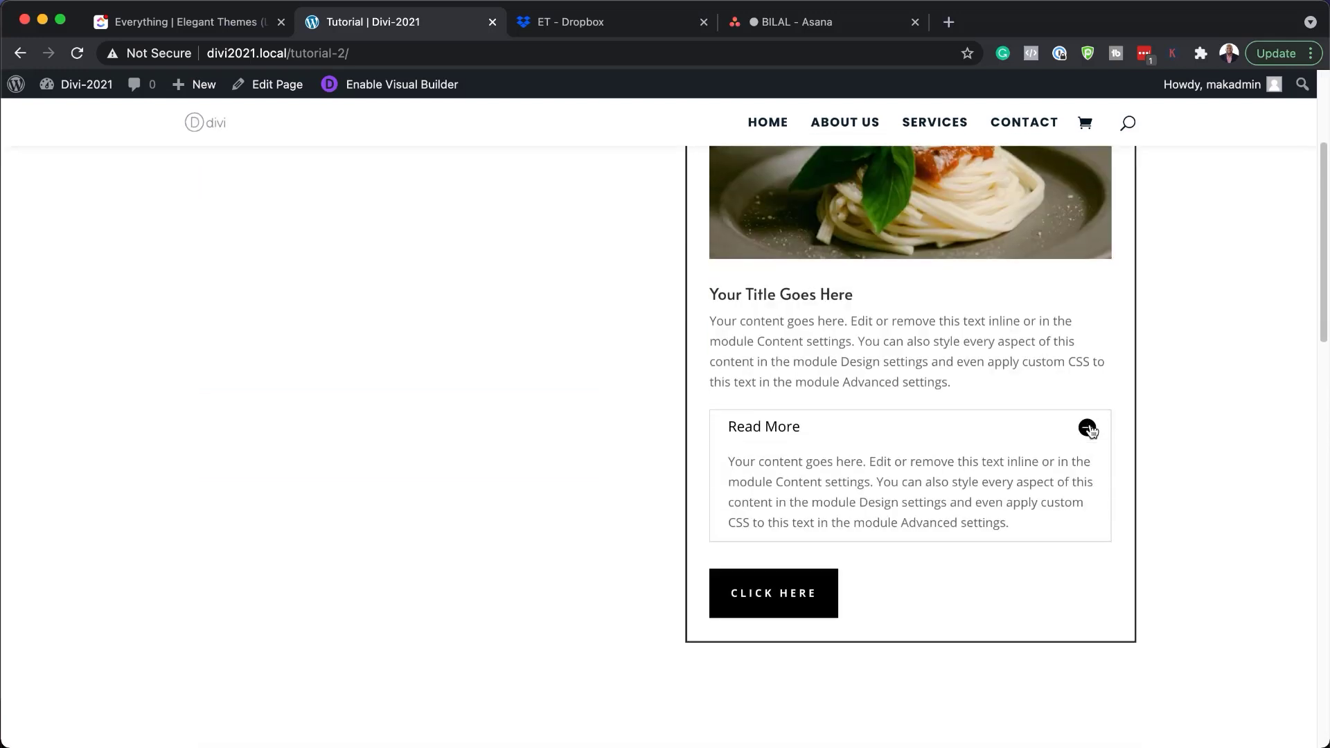
left_click(1086, 428)
scroll(455, 518, "down", 5)
scroll(485, 505, "down", 2)
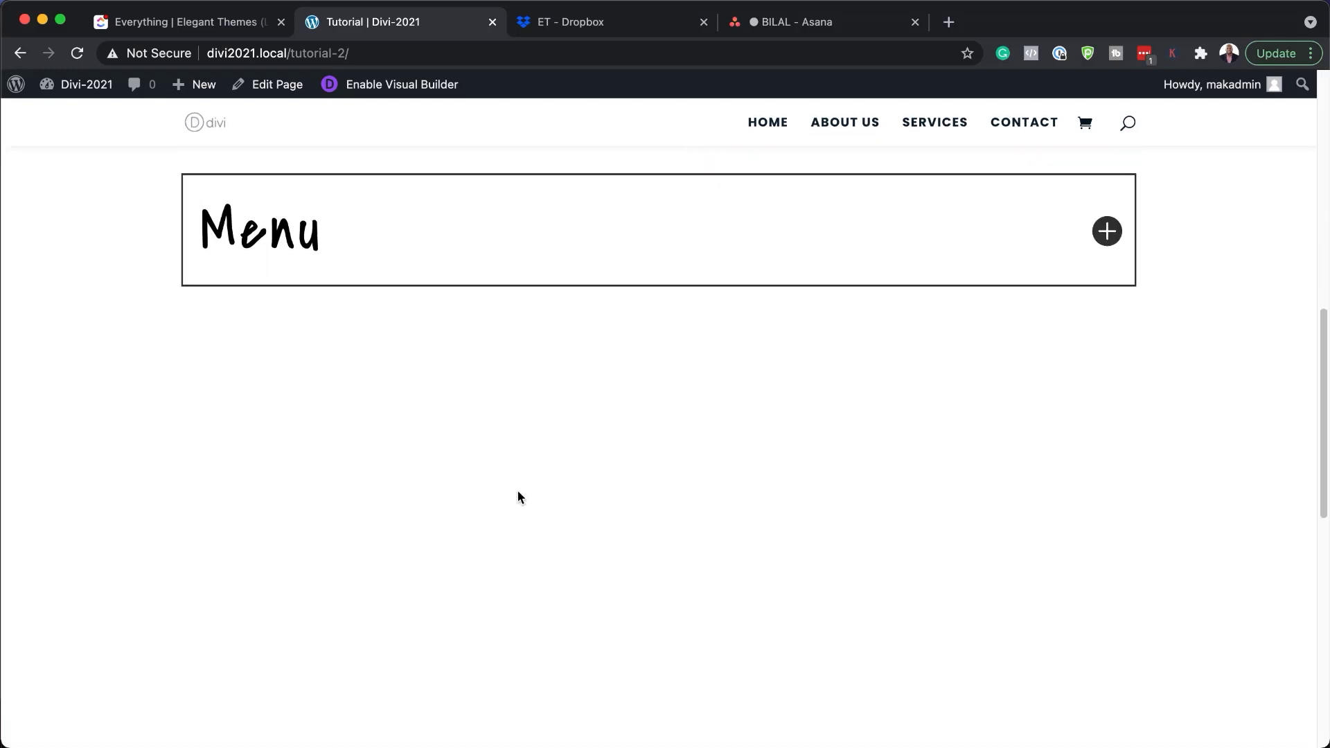
left_click(1107, 230)
scroll(1261, 346, "down", 5)
scroll(1261, 347, "up", 4)
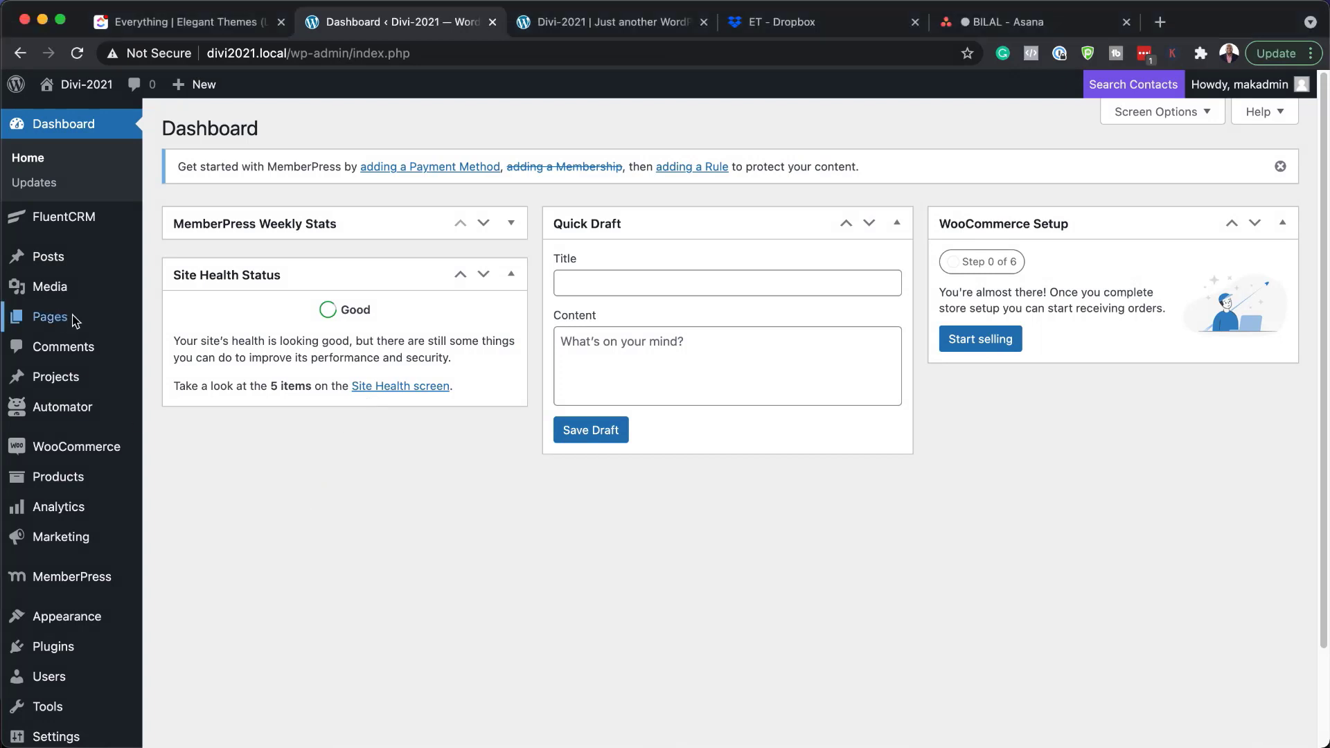
Step: Create a new page titled "Tutorial" and start building it from scratch with the Divi Builder
mouse_move(77, 319)
left_click(203, 346)
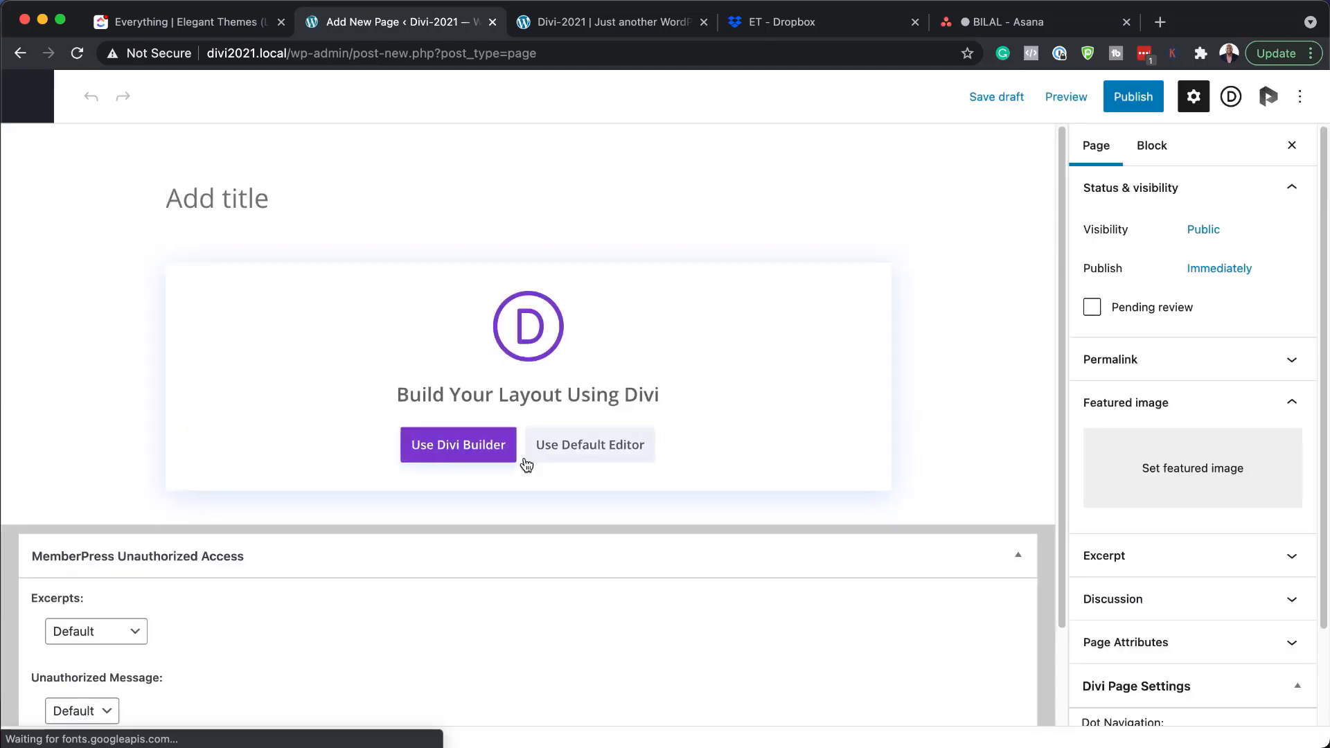
type("Tutorial")
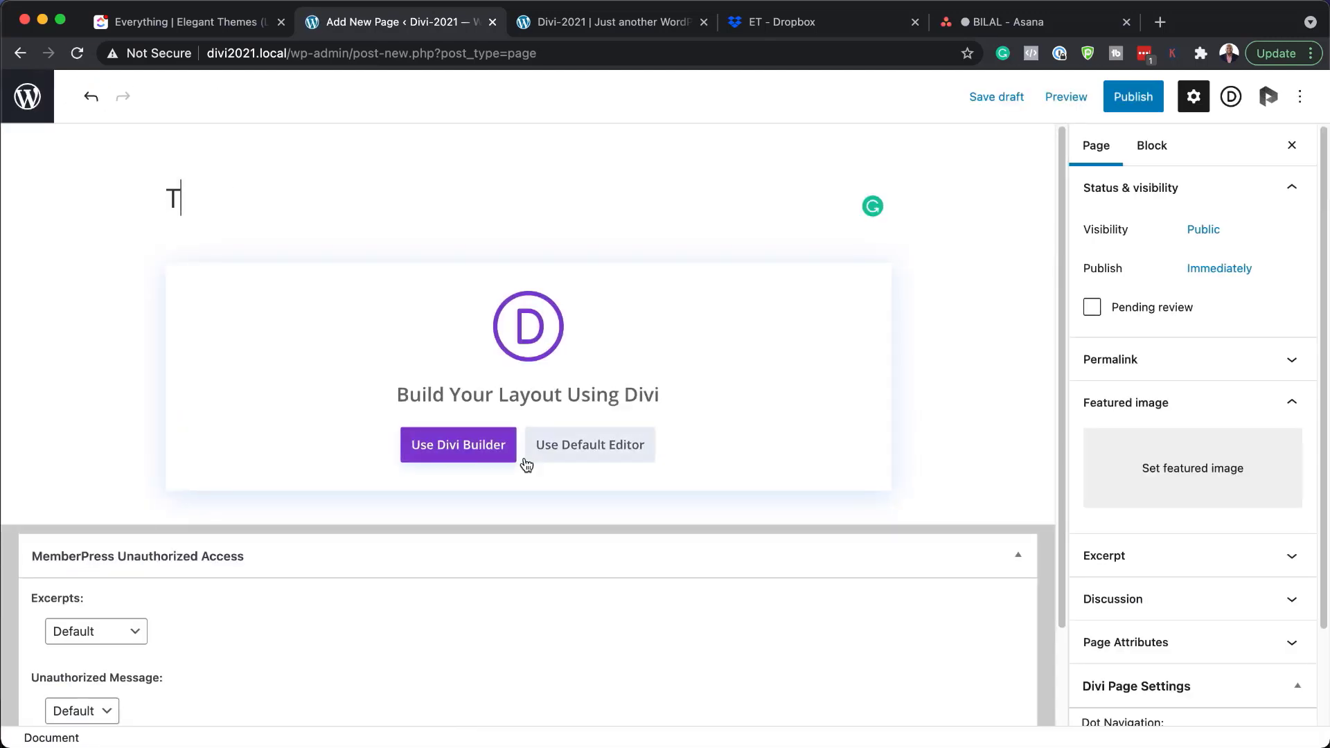
left_click(470, 464)
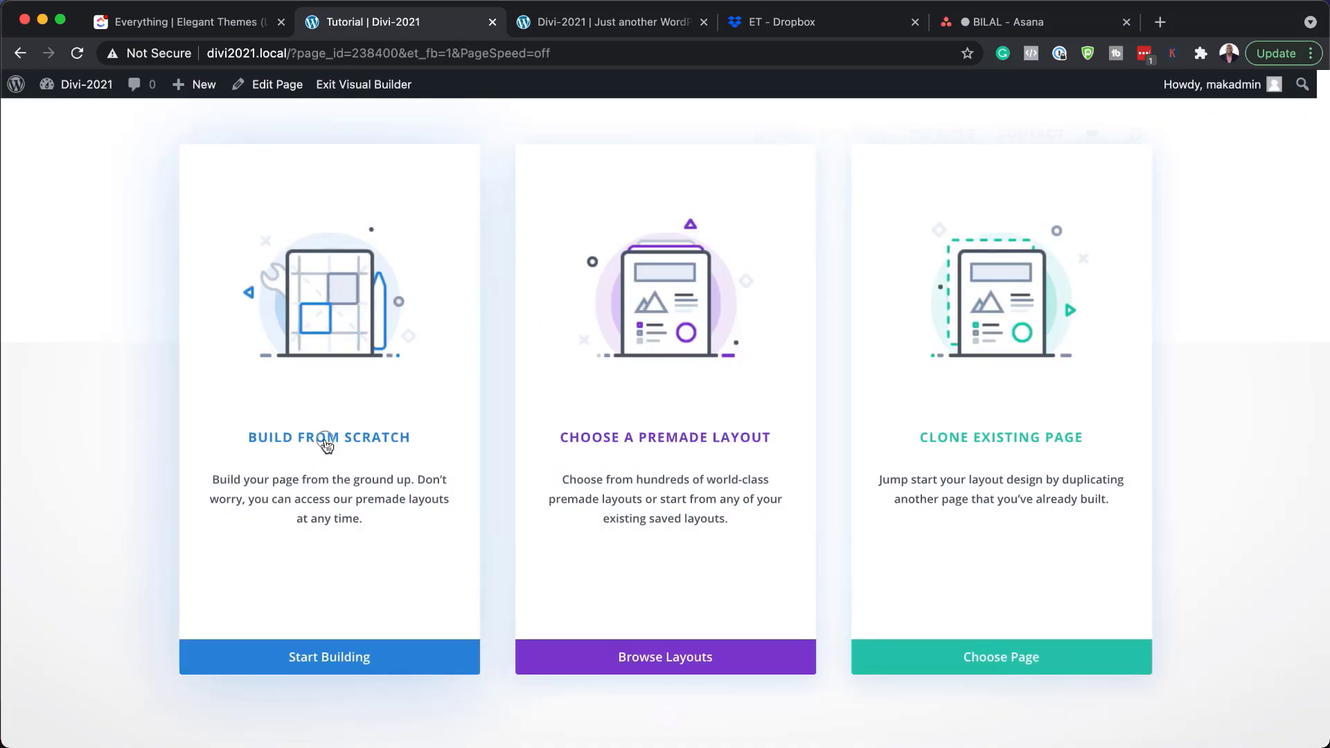
left_click(327, 440)
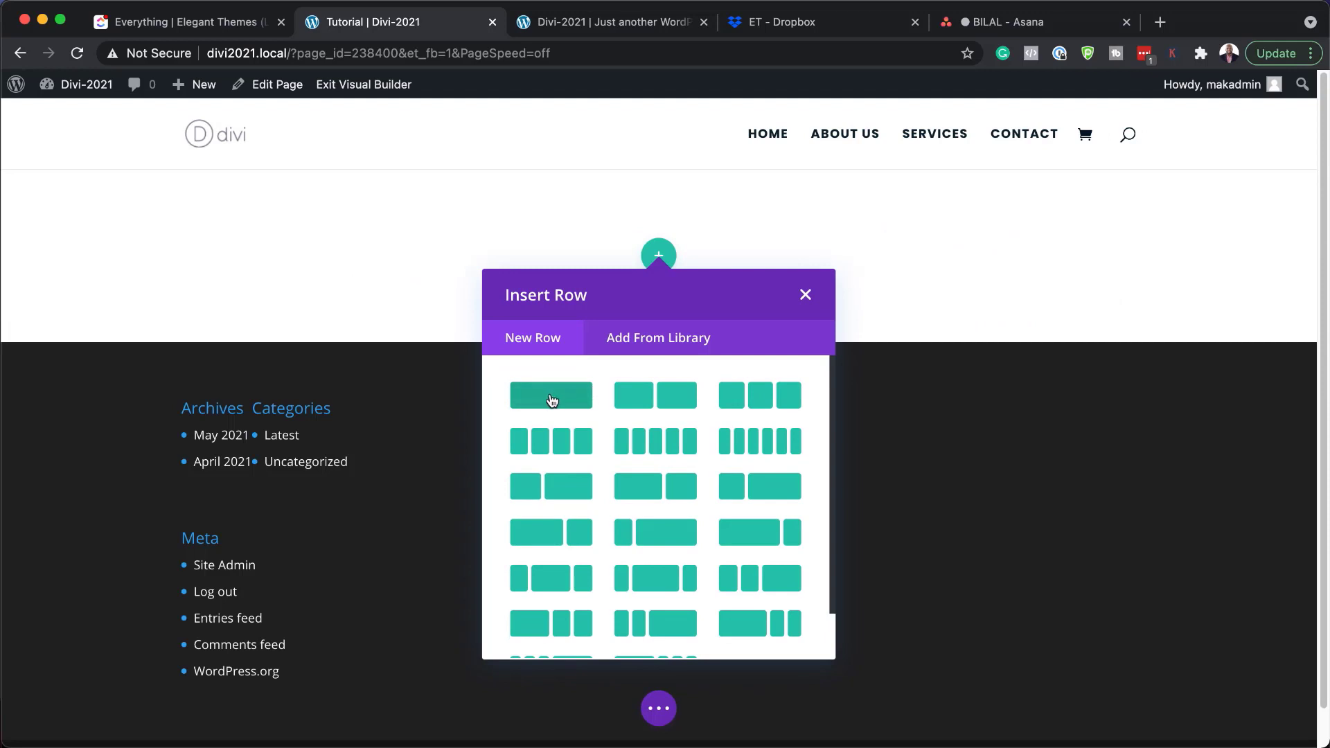
Step: Insert a single-column row containing a Toggle module
left_click(549, 400)
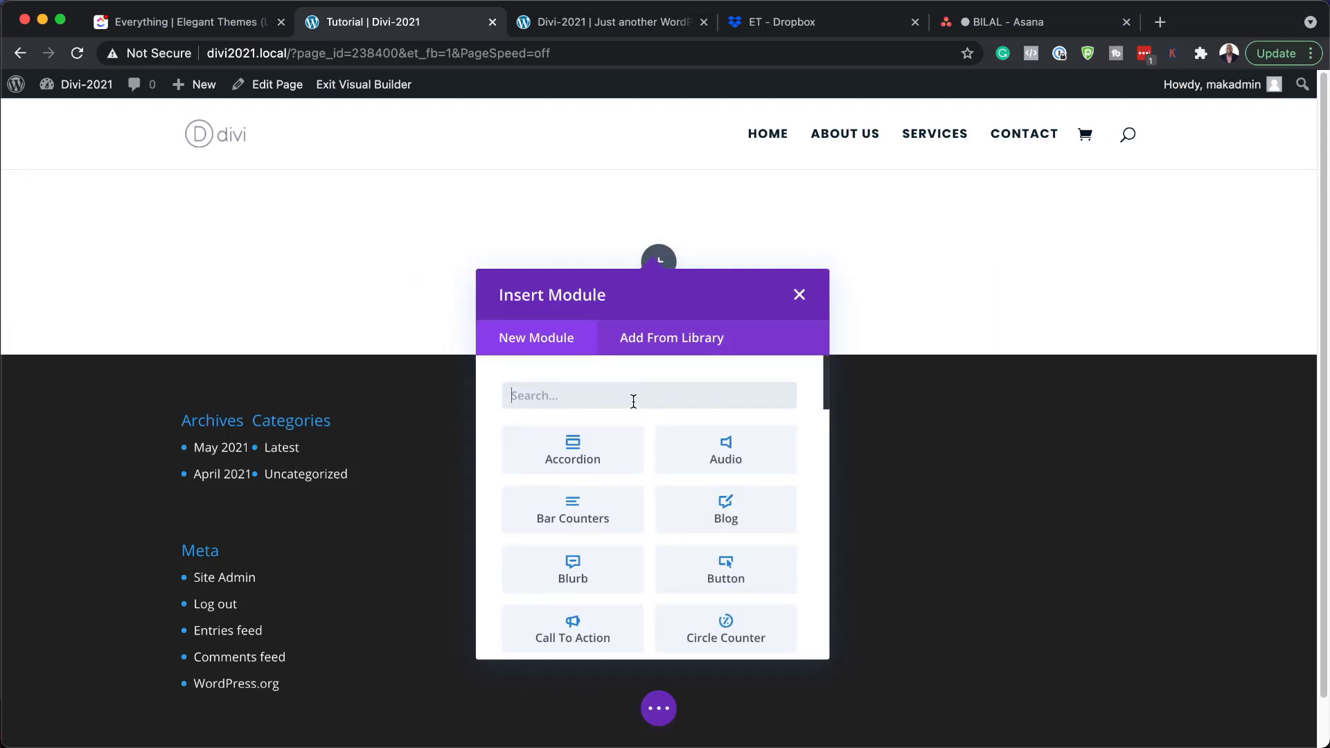
type("to")
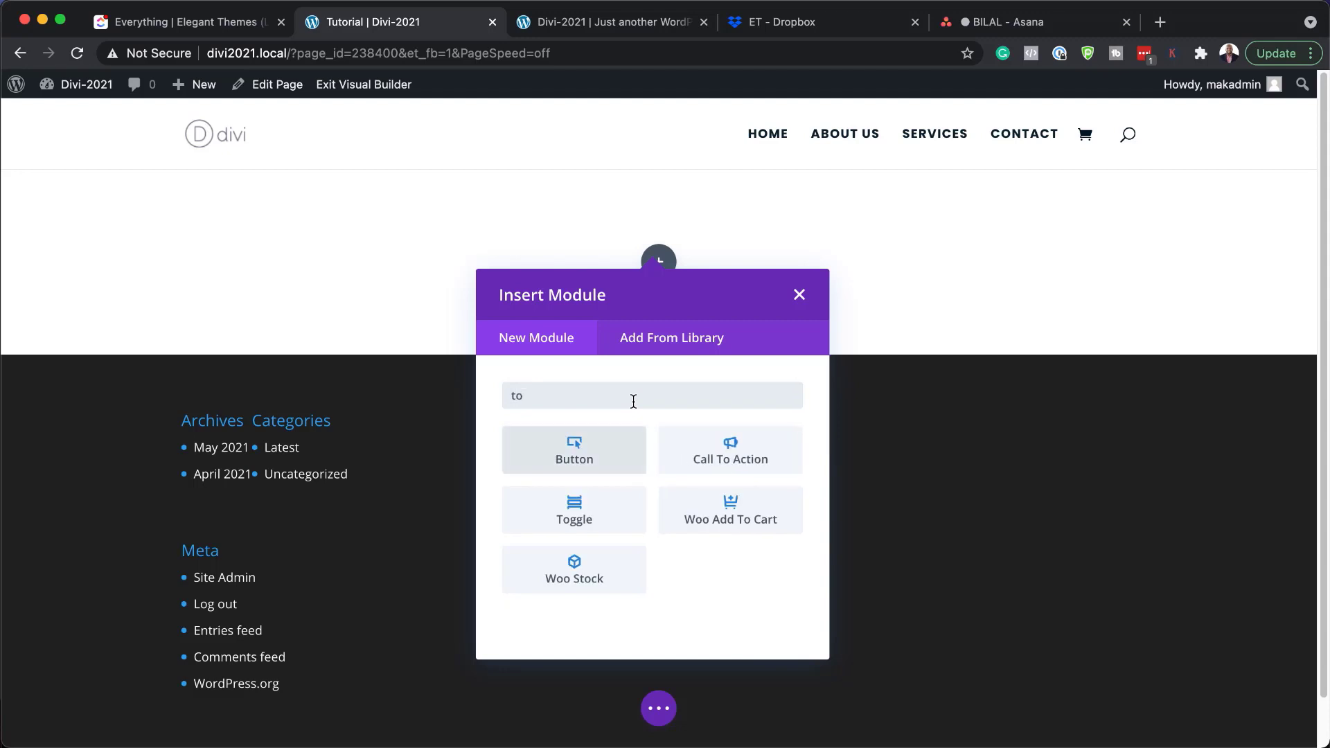
left_click(618, 518)
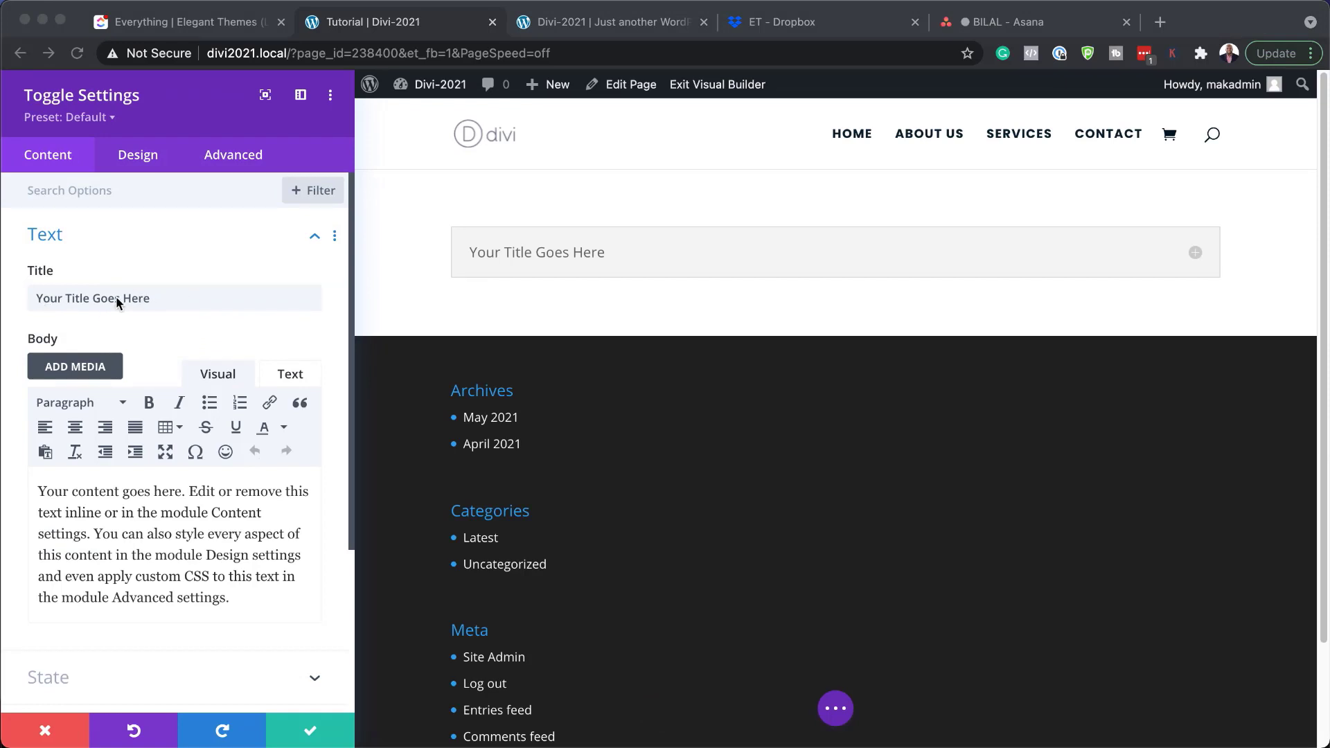
Step: Replace the toggle's body text with the HTML <div class="divi-module-destination"></div> and save the module
left_click(291, 373)
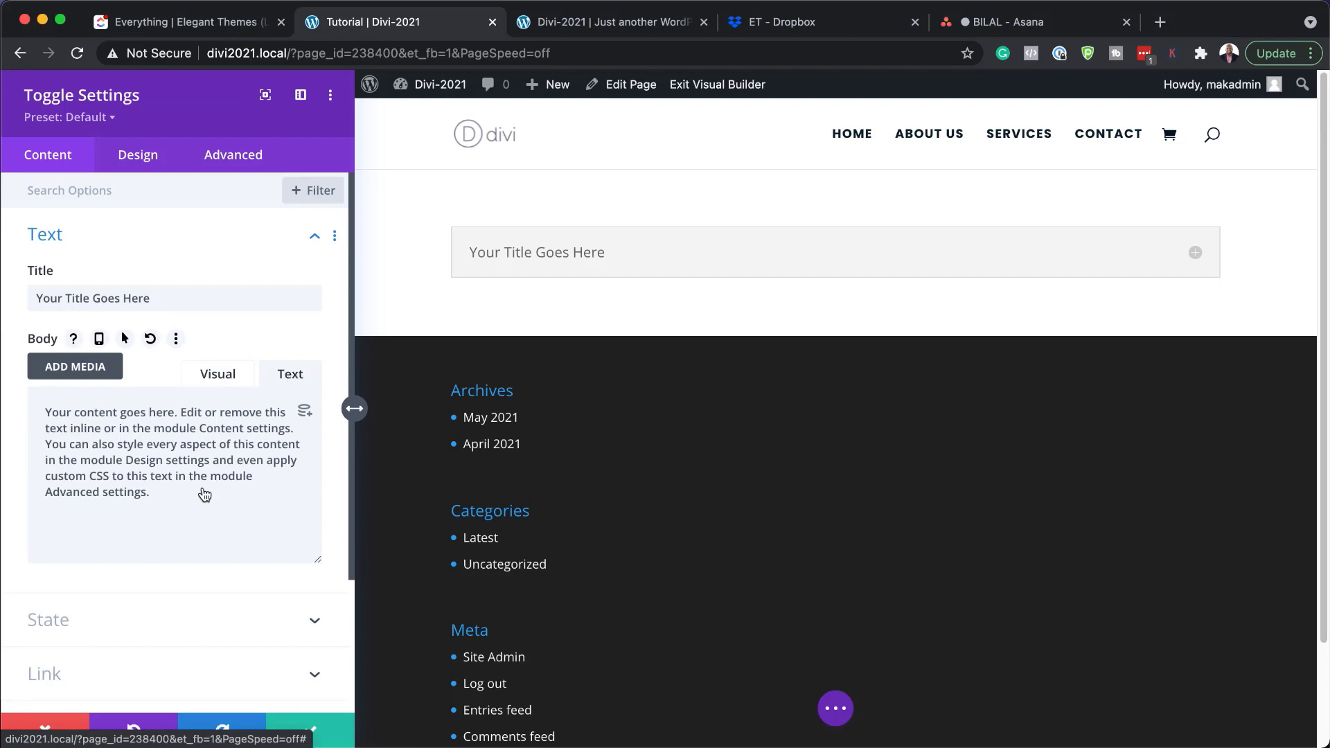
left_click_drag(152, 493, 27, 406)
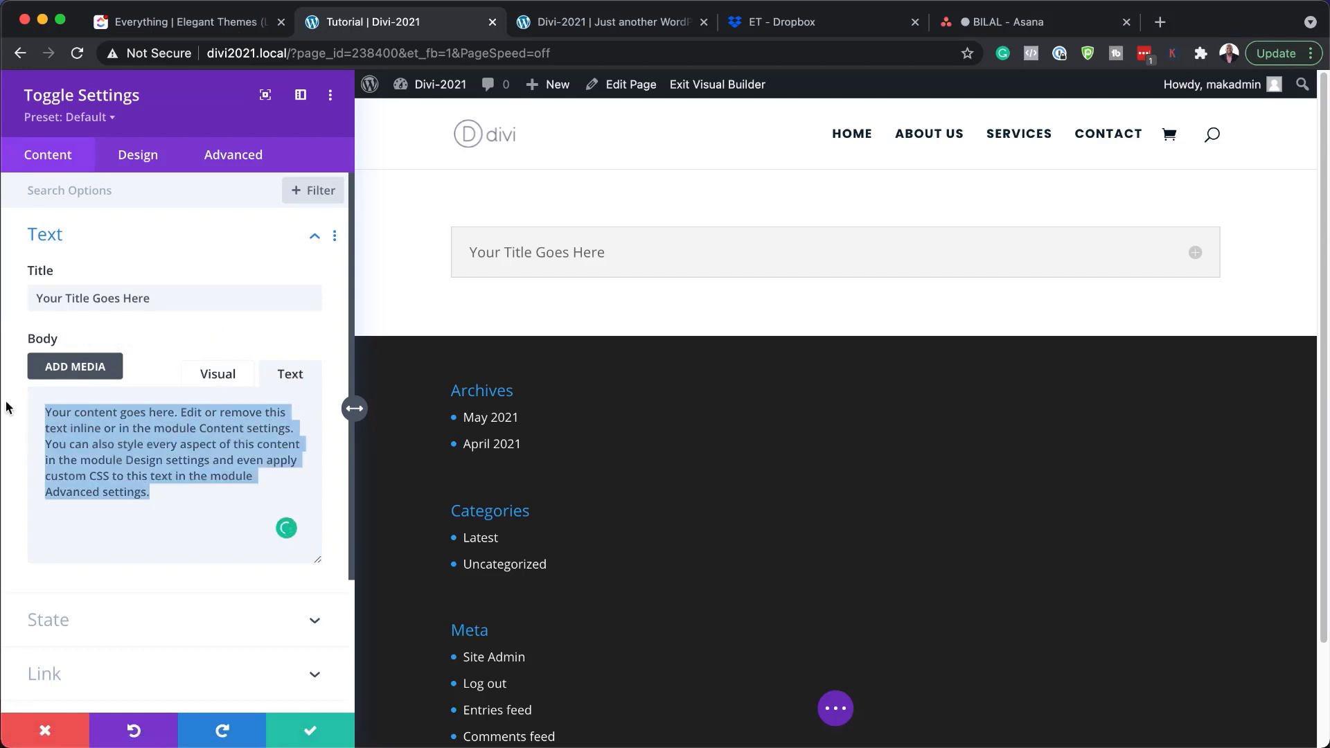
type("<div class=\"divi-module-destination\"></div>")
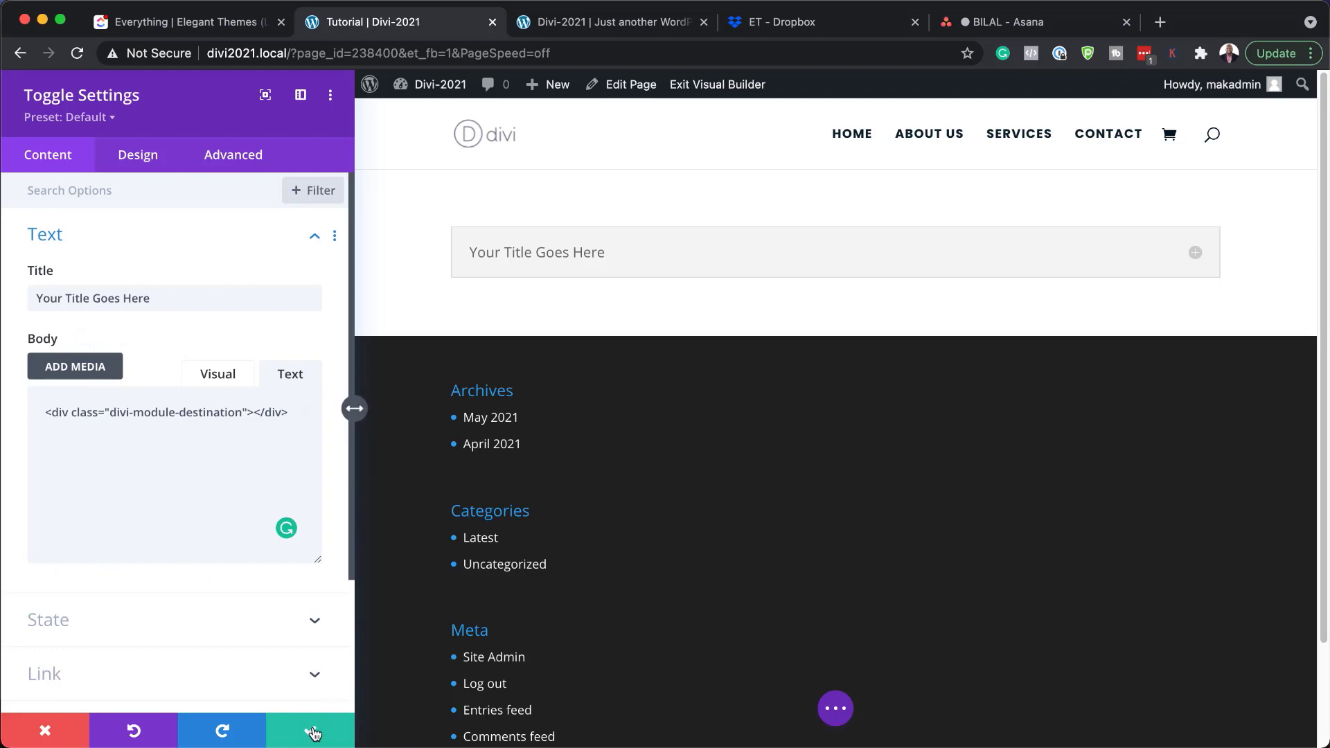
left_click(312, 735)
Step: Insert a Contact Form module below the toggle
left_click(659, 261)
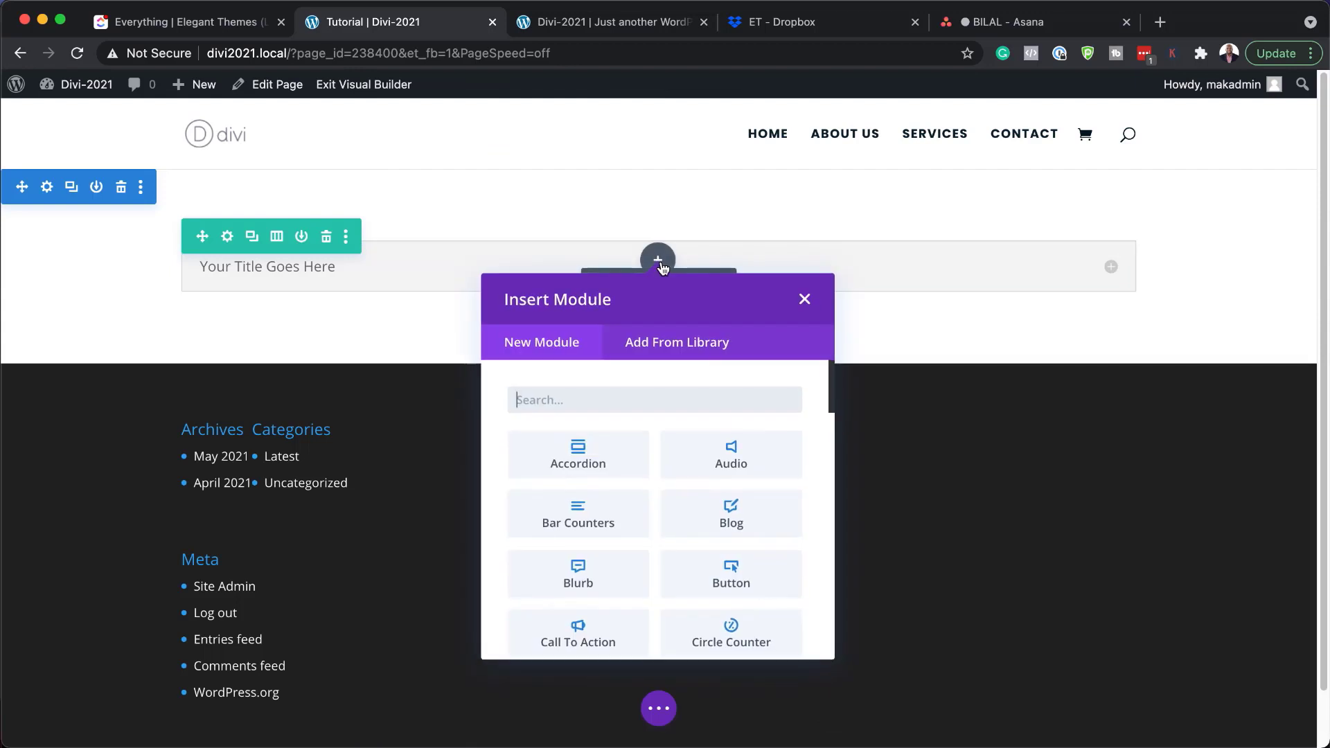
type("co")
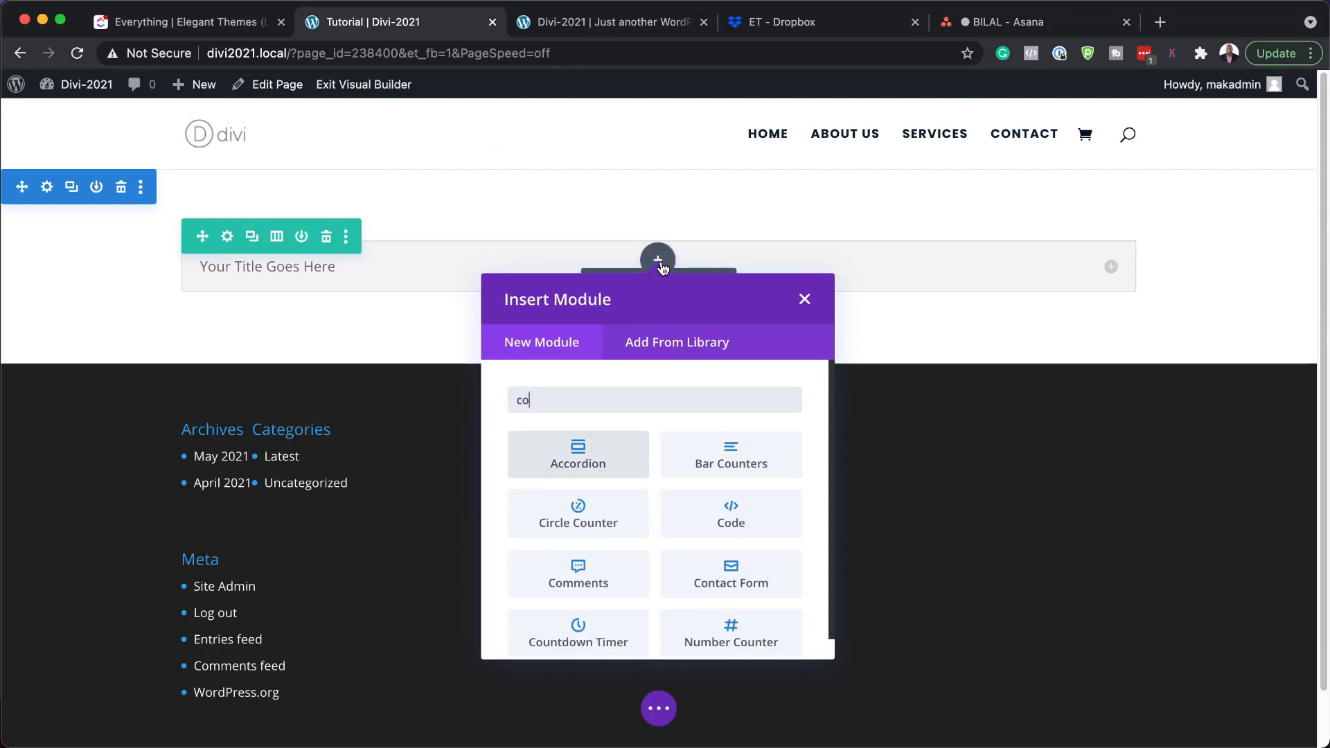
type("nt")
left_click(604, 447)
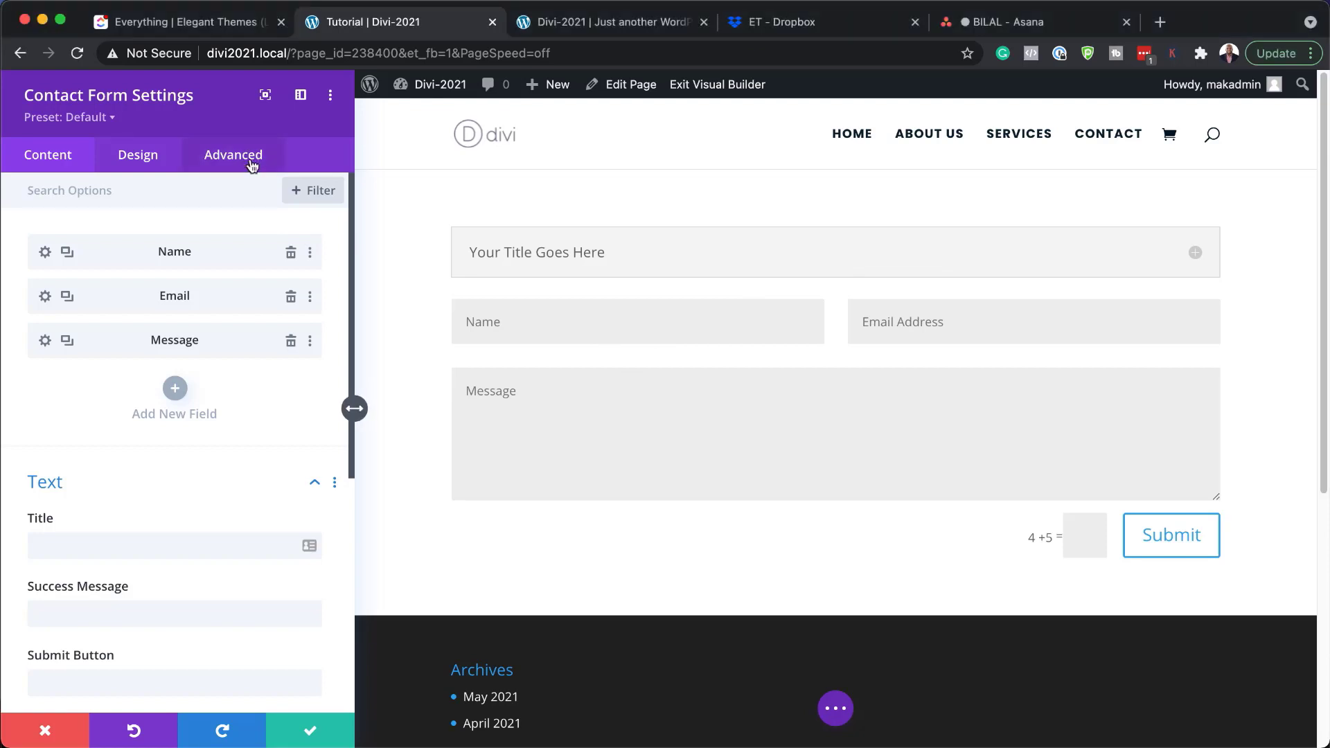
Step: Clear the contact form's CSS ID, set its CSS class to divi-portable-module, and save the module
left_click(251, 164)
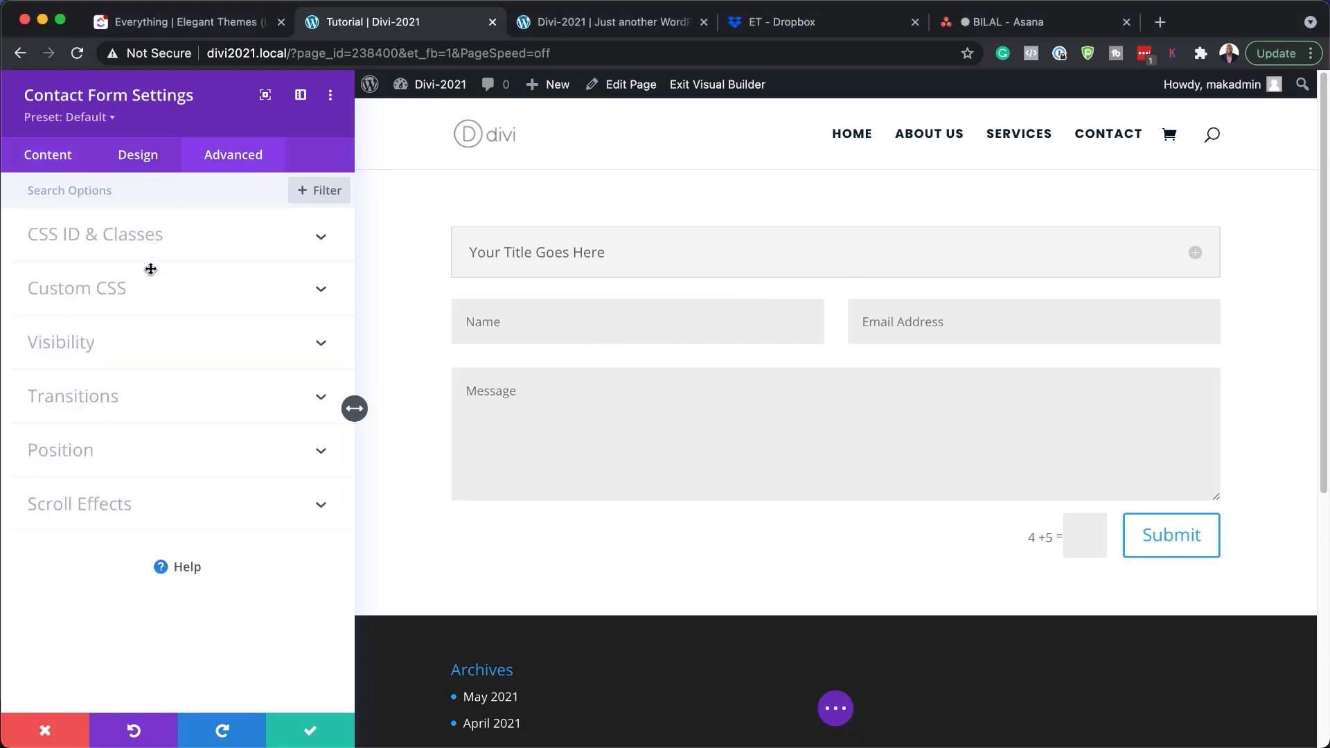
left_click(158, 238)
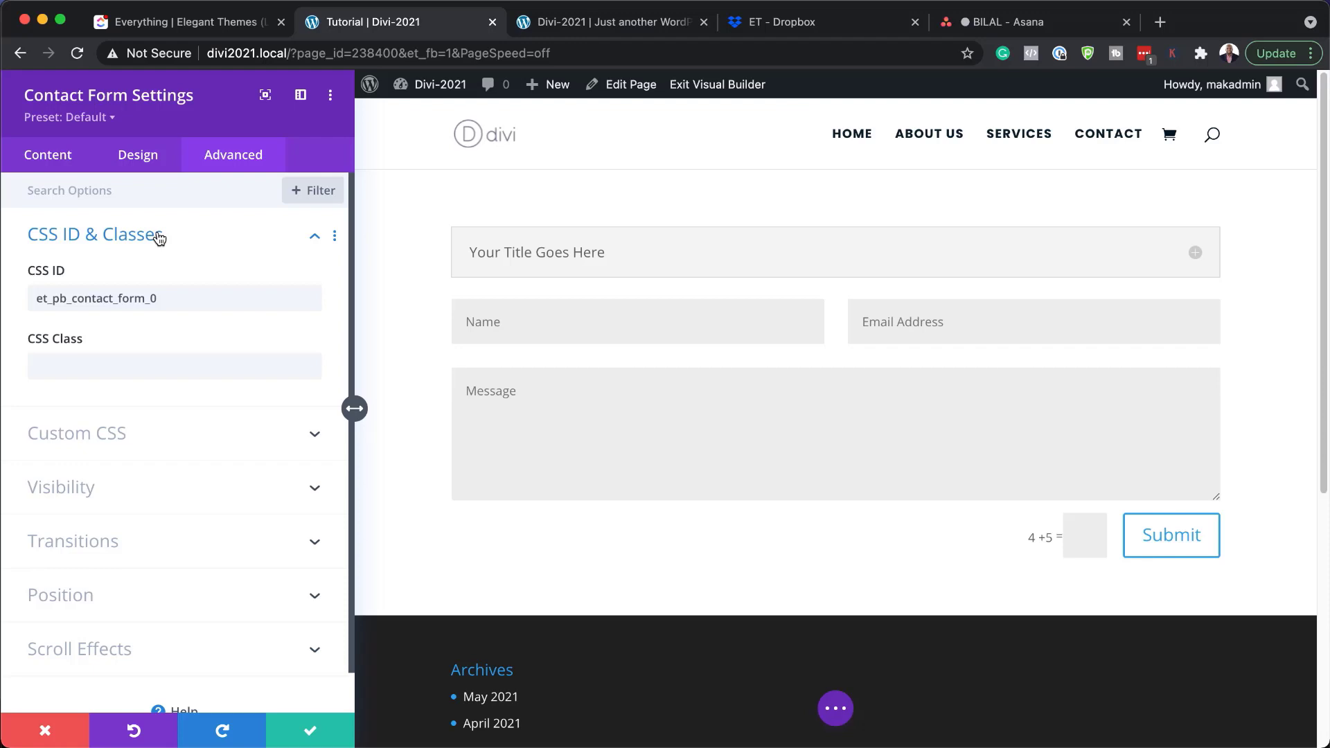
left_click(143, 298)
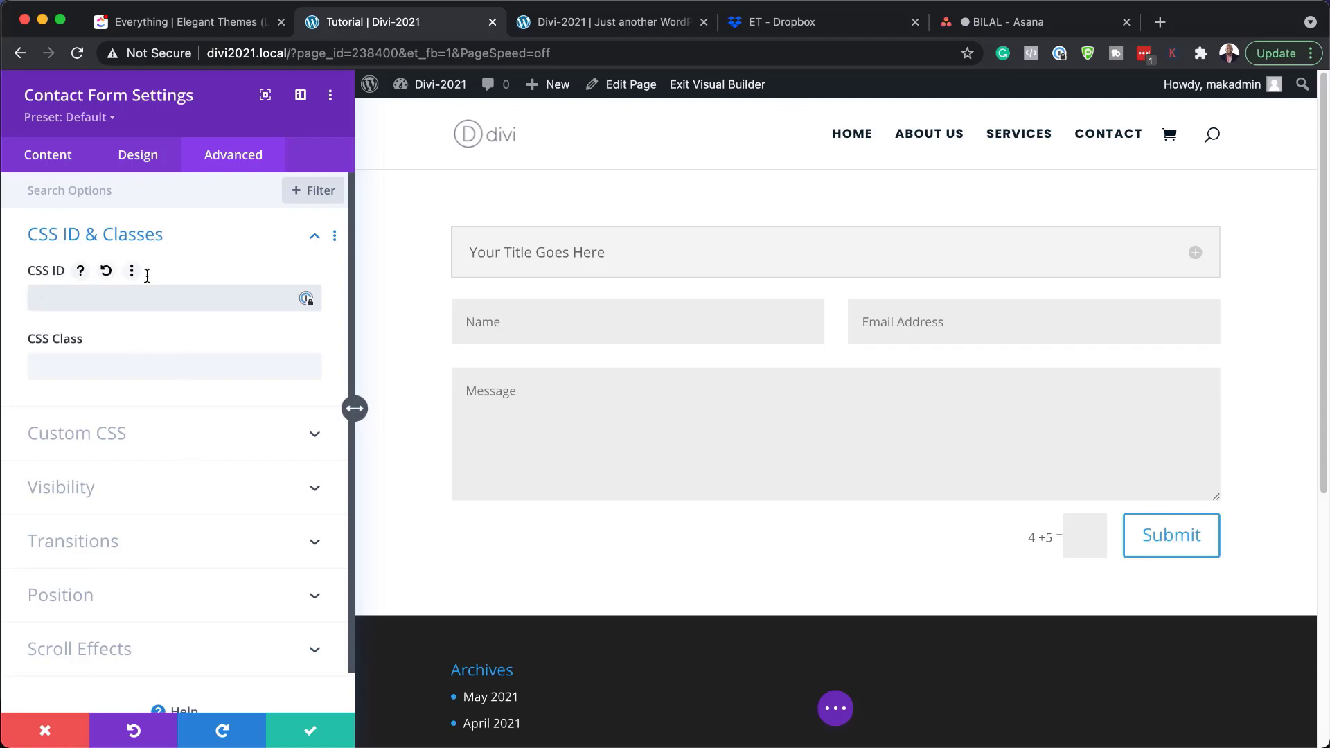
left_click(87, 366)
type("divi-portable-module")
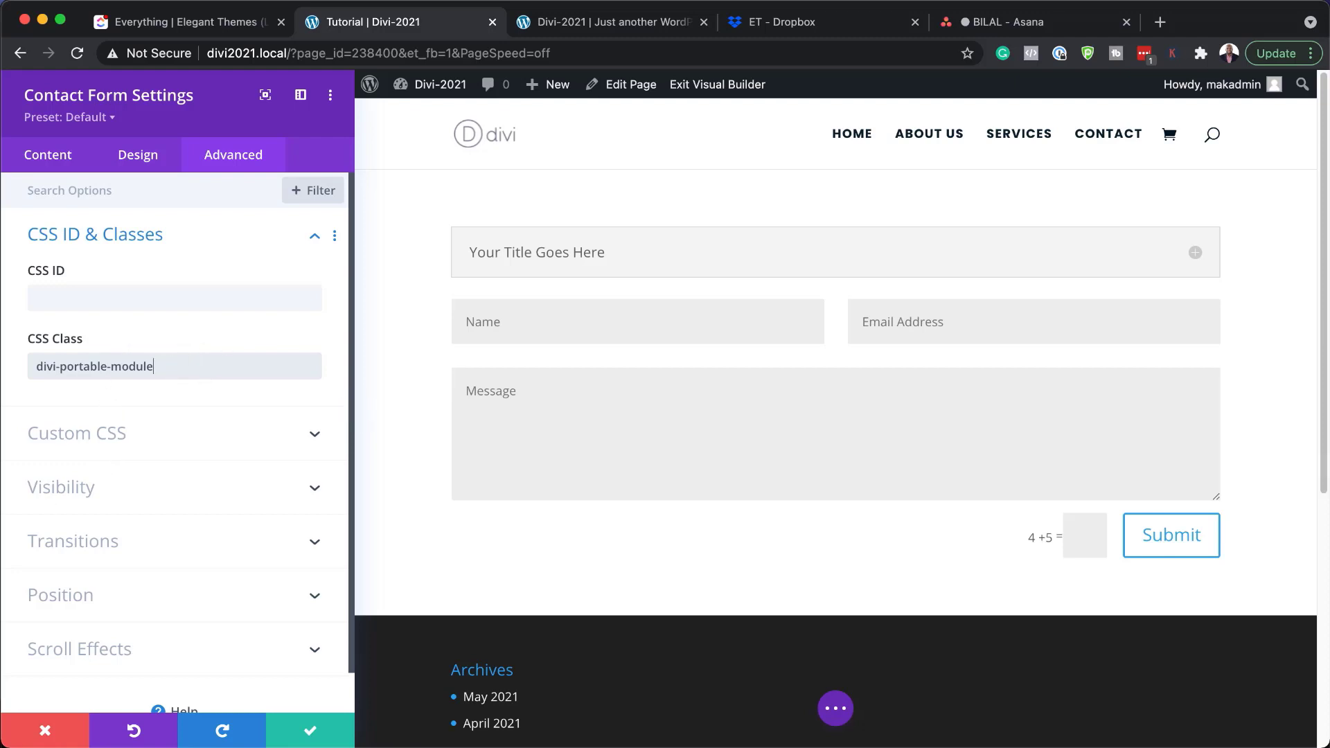
left_click(311, 733)
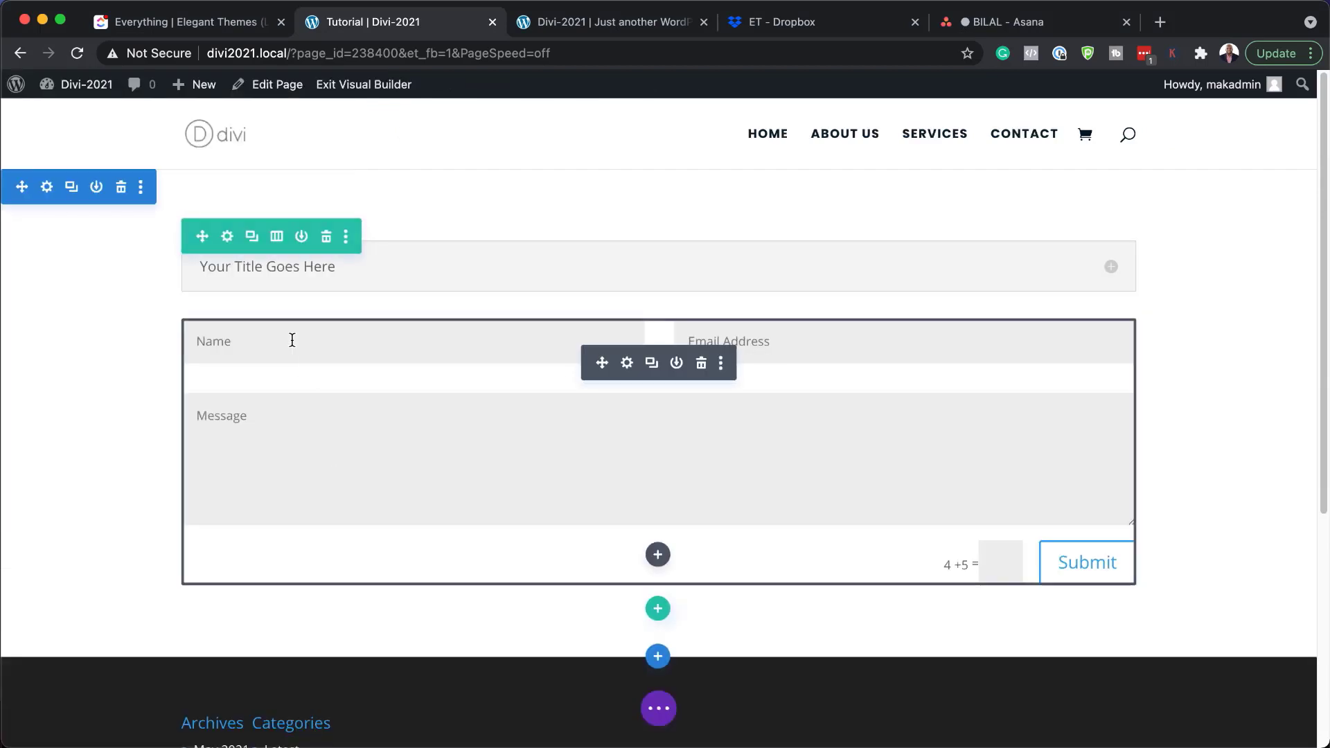
Step: Set the row's CSS class to parent-column and close the row settings
left_click(227, 237)
left_click(240, 156)
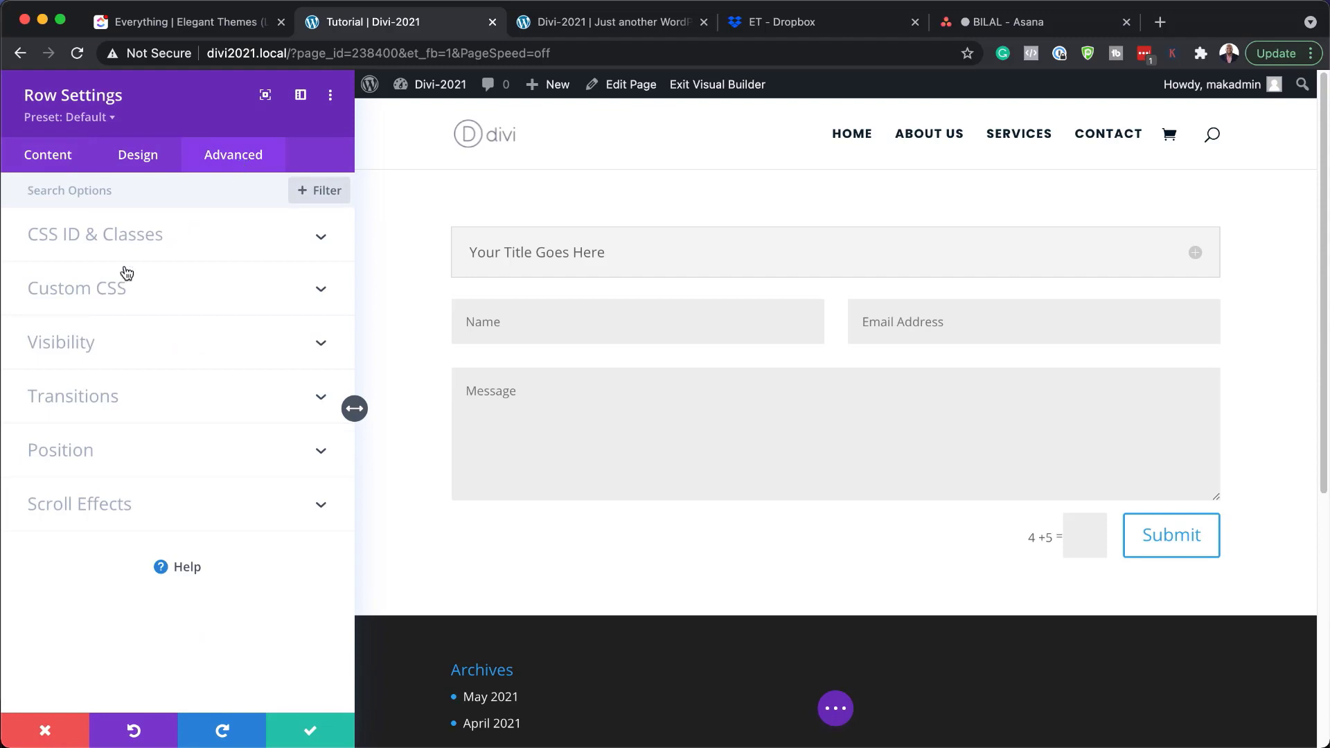
left_click(145, 239)
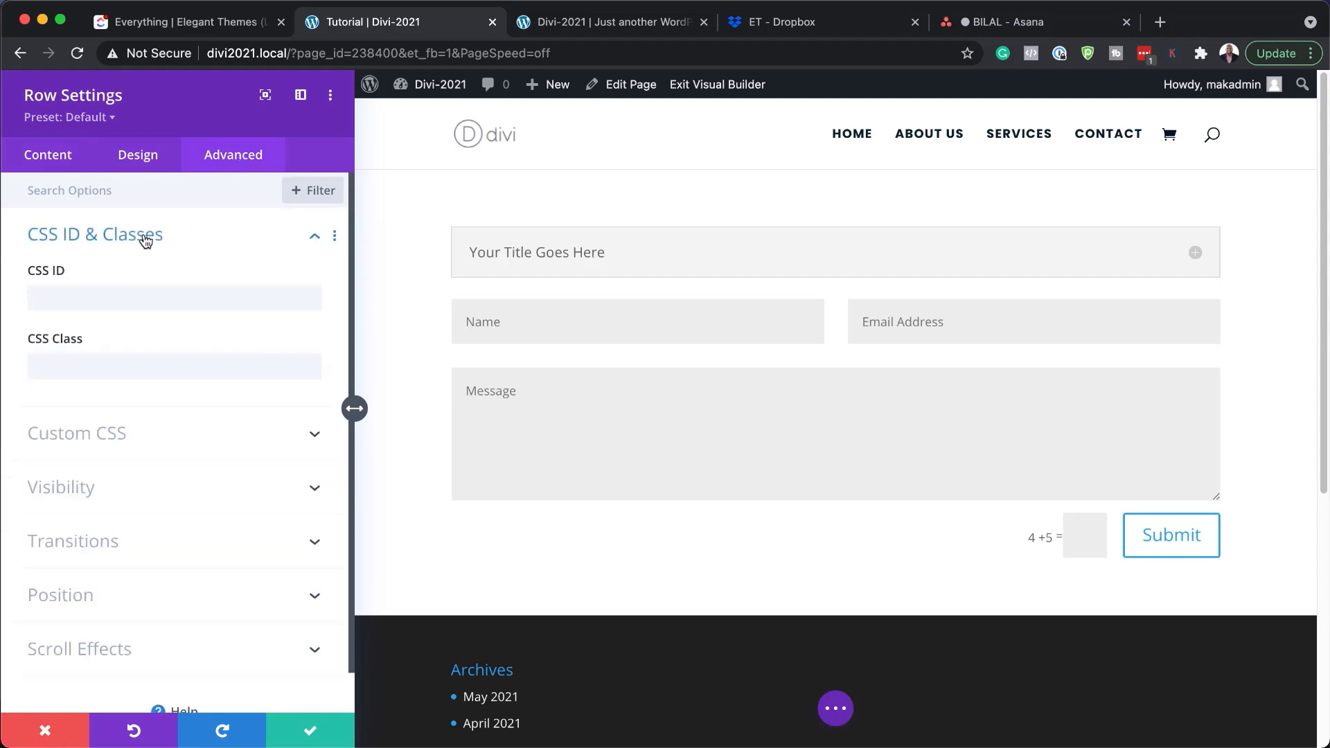
left_click(87, 372)
type("arent-column")
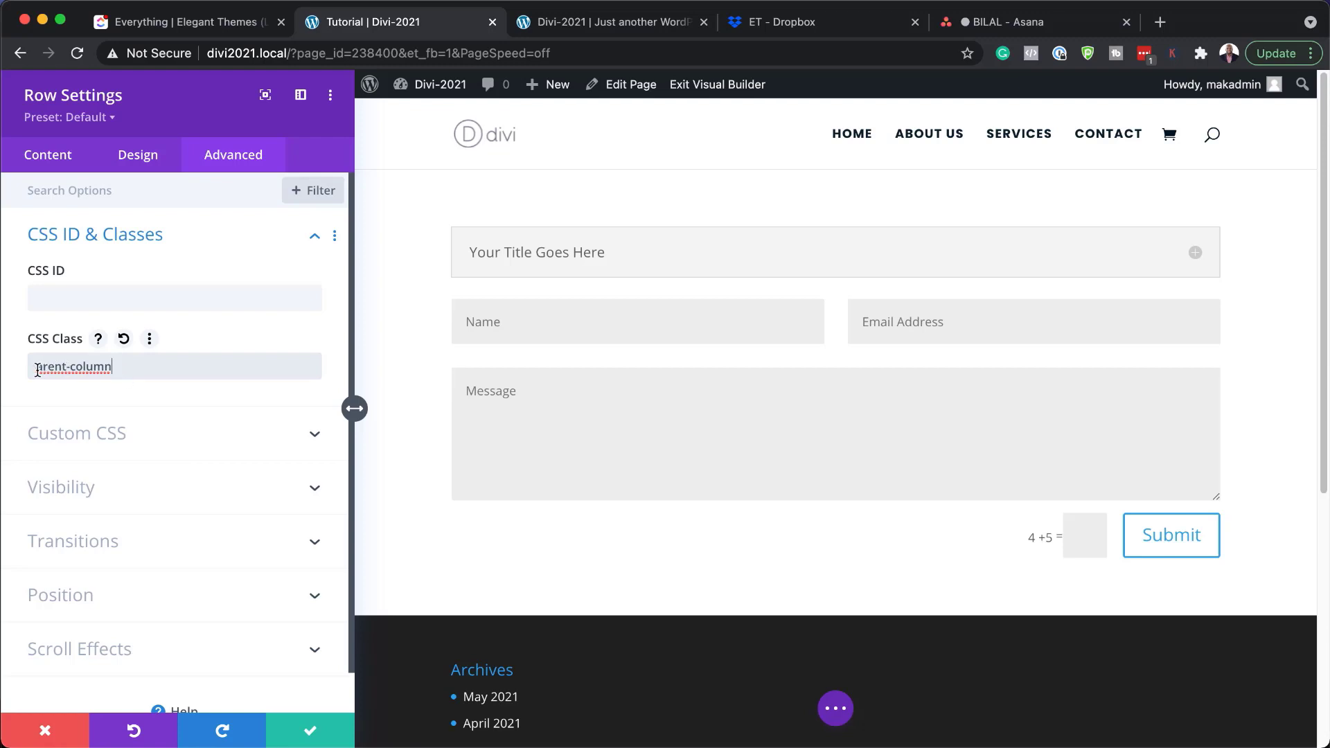
left_click(37, 367)
type("p")
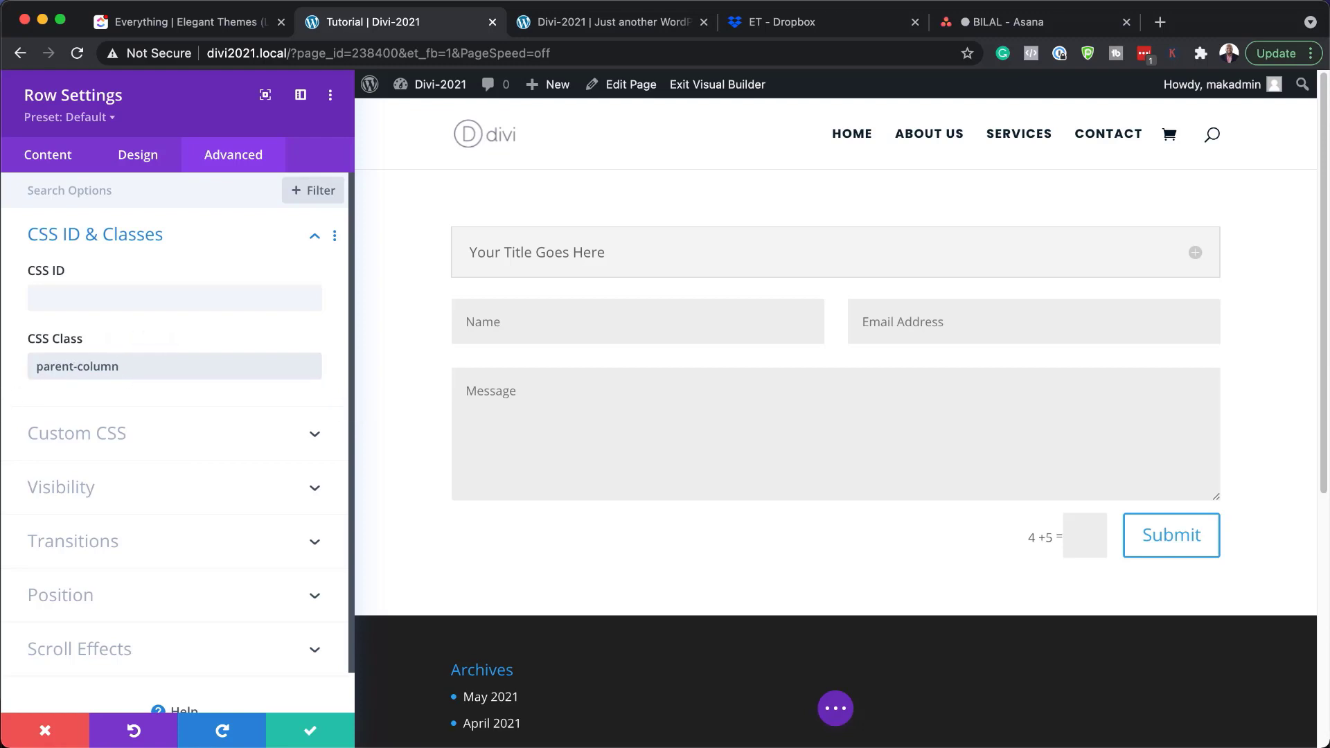
key("Escape")
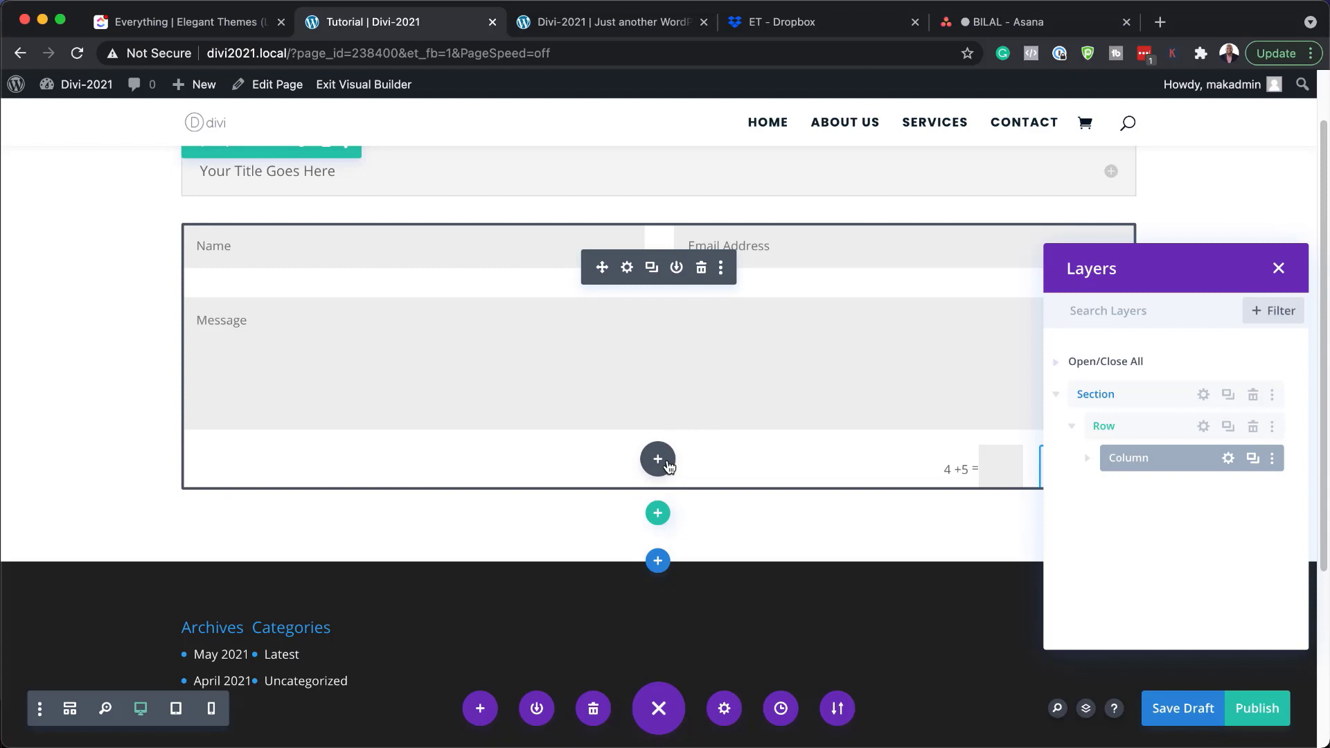
Step: Insert a Code module below the contact form
left_click(666, 460)
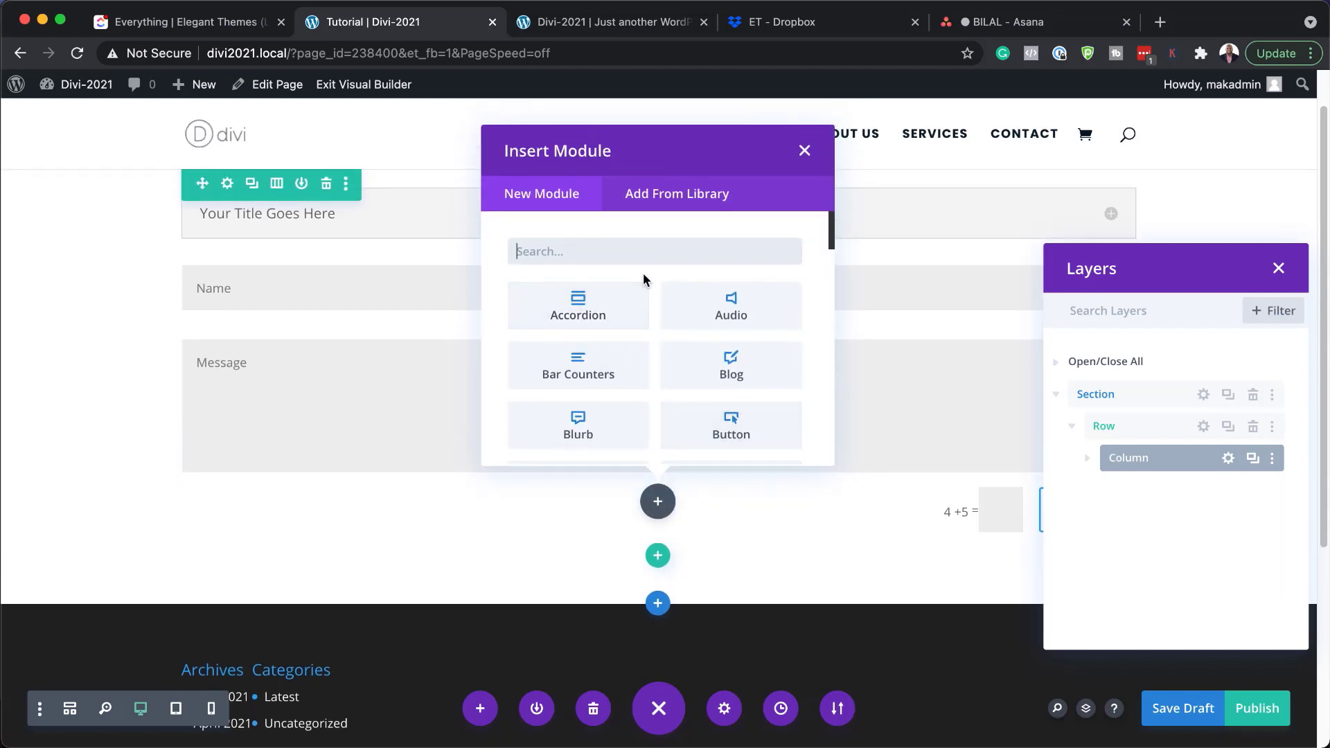
type("code")
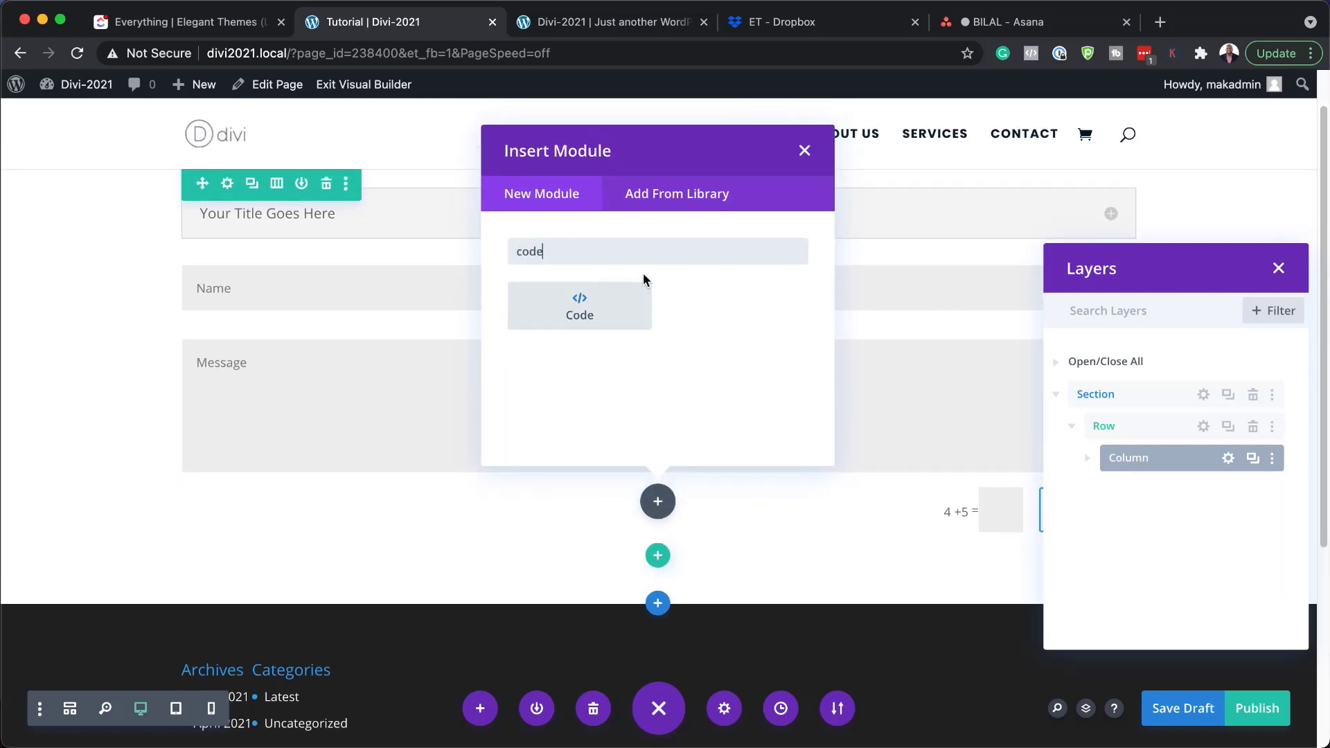
left_click(604, 308)
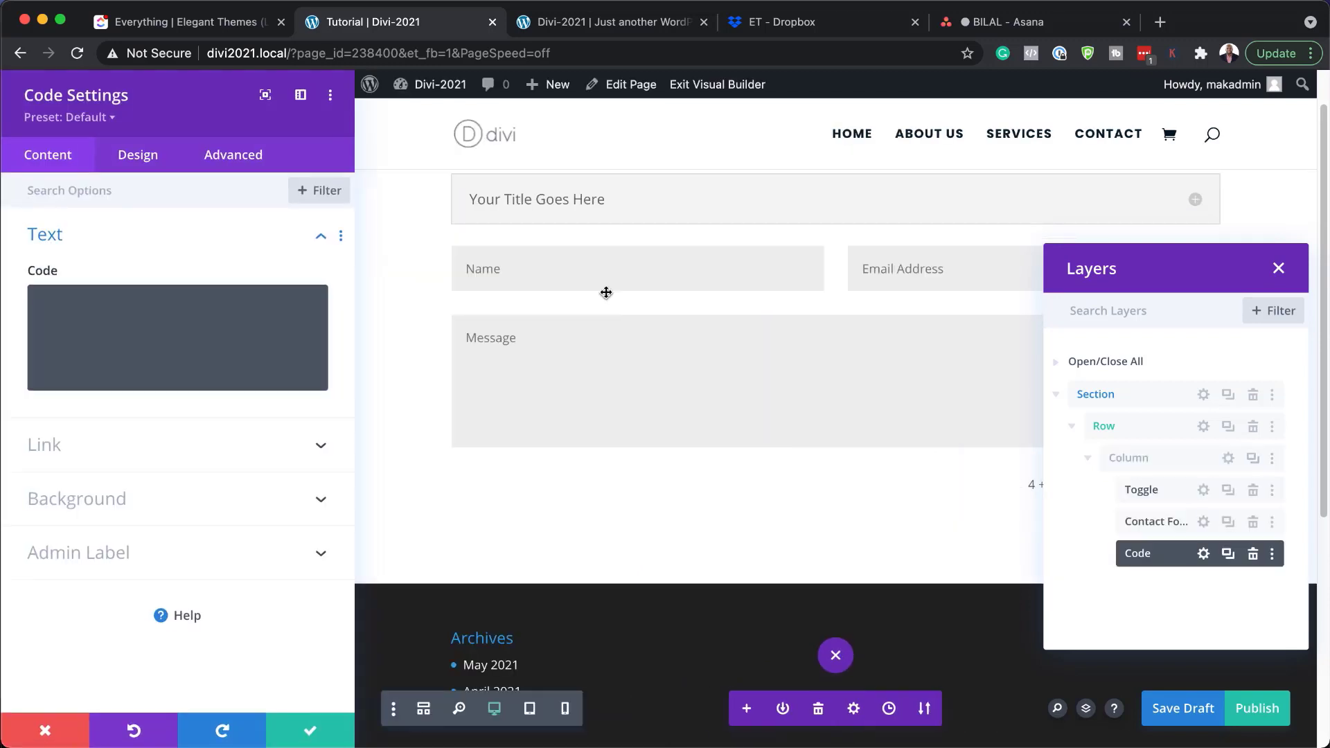
Step: Enter opening and closing script tags in the Code module with an empty line between them
left_click(182, 326)
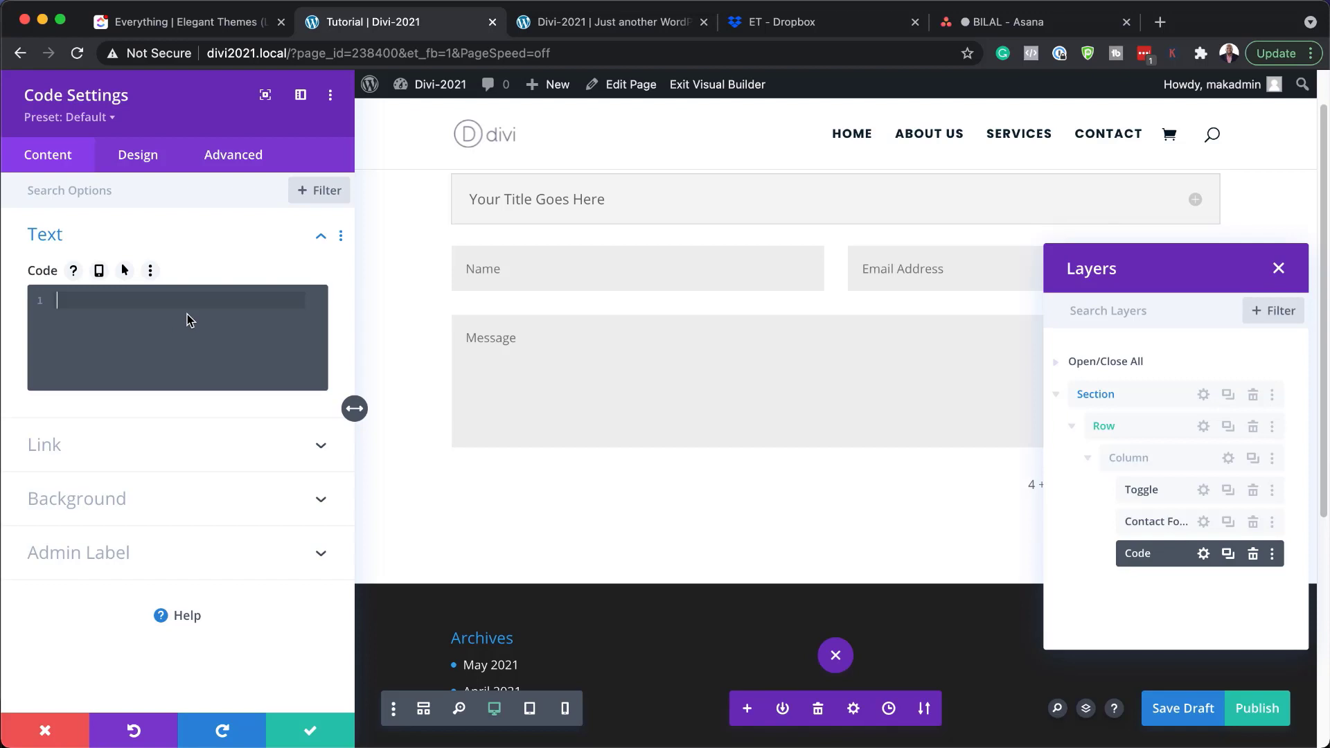
type("<")
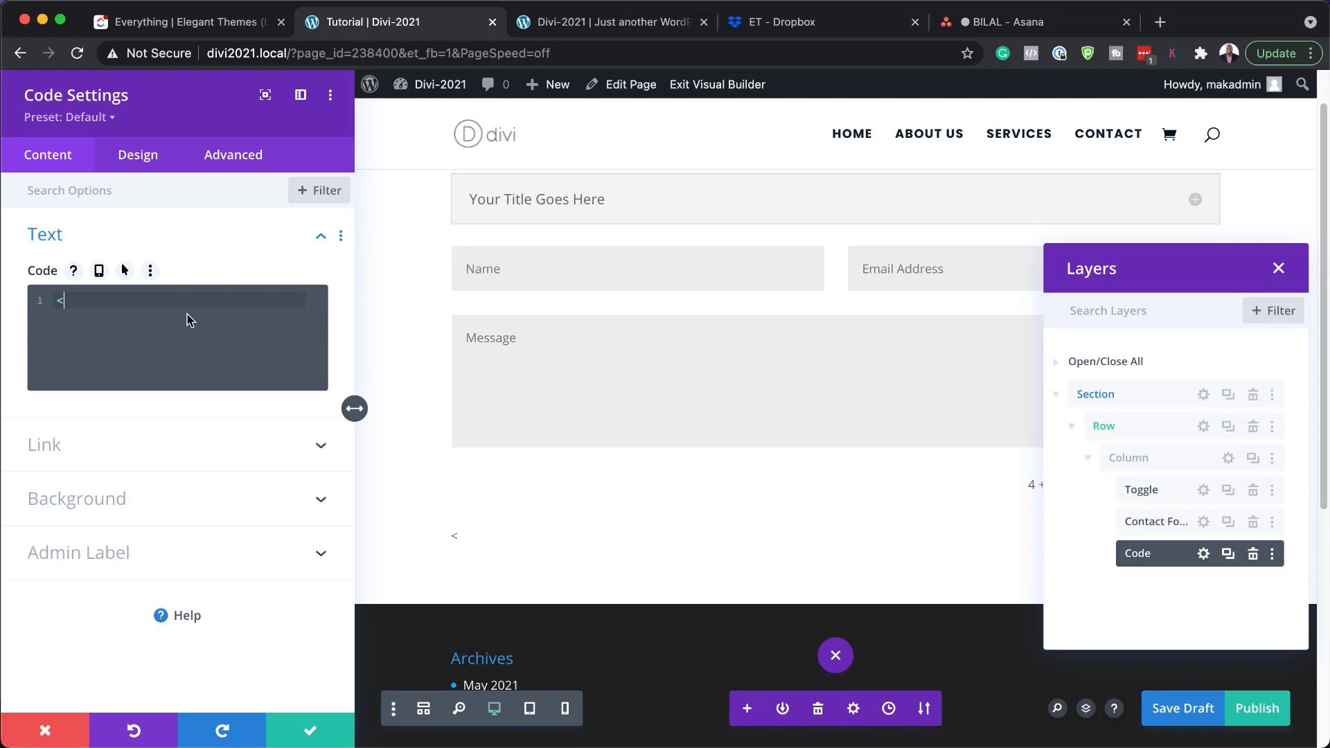
type("script>")
key("Return")
key("Return")
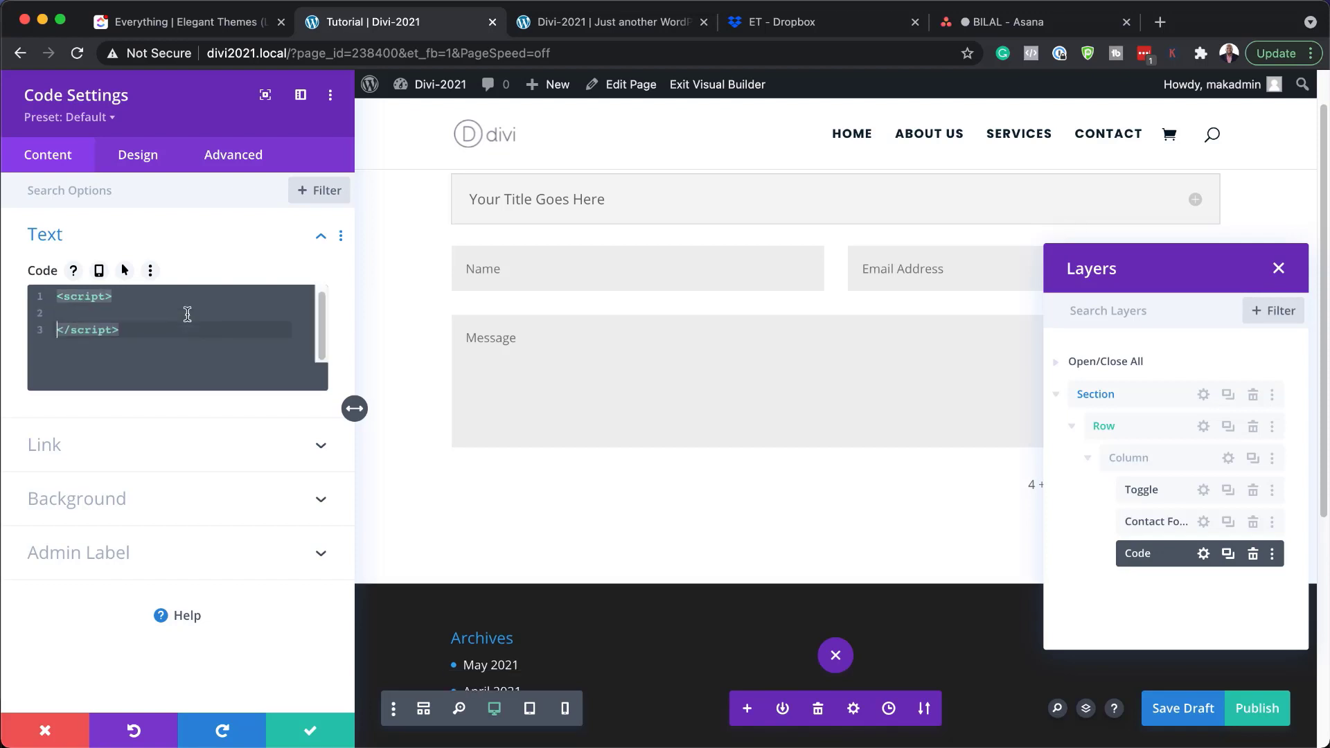
left_click(82, 312)
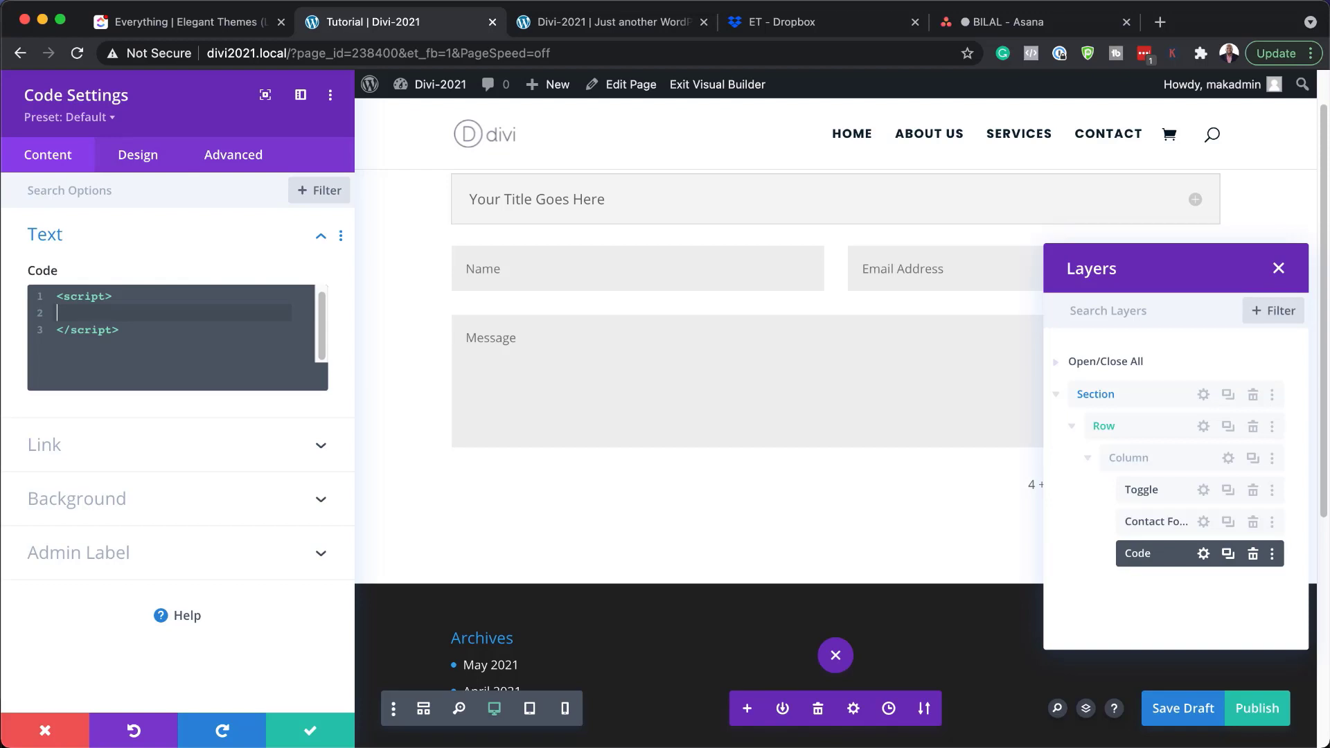
key("super+s")
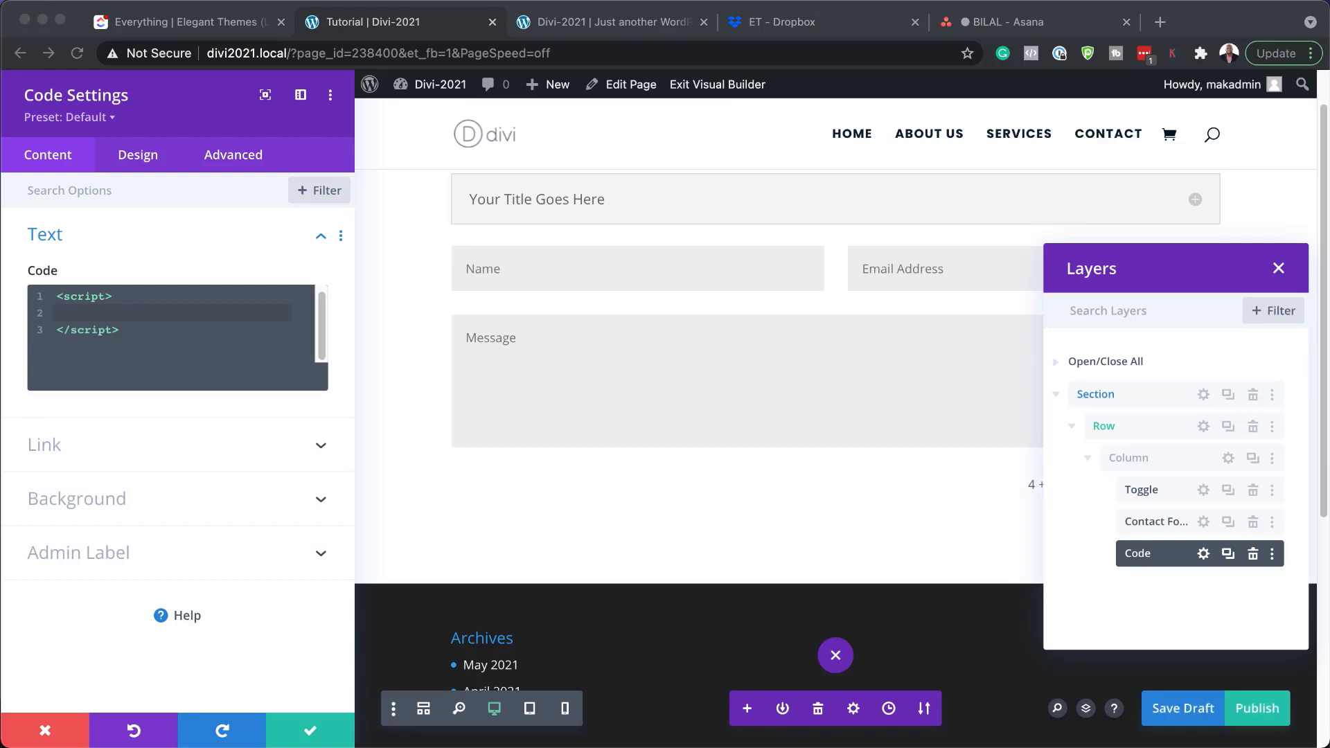
Step: Paste the prepared jQuery code for moving Divi modules and rows between the script tags and save the Code module
left_click(104, 316)
key("super+v")
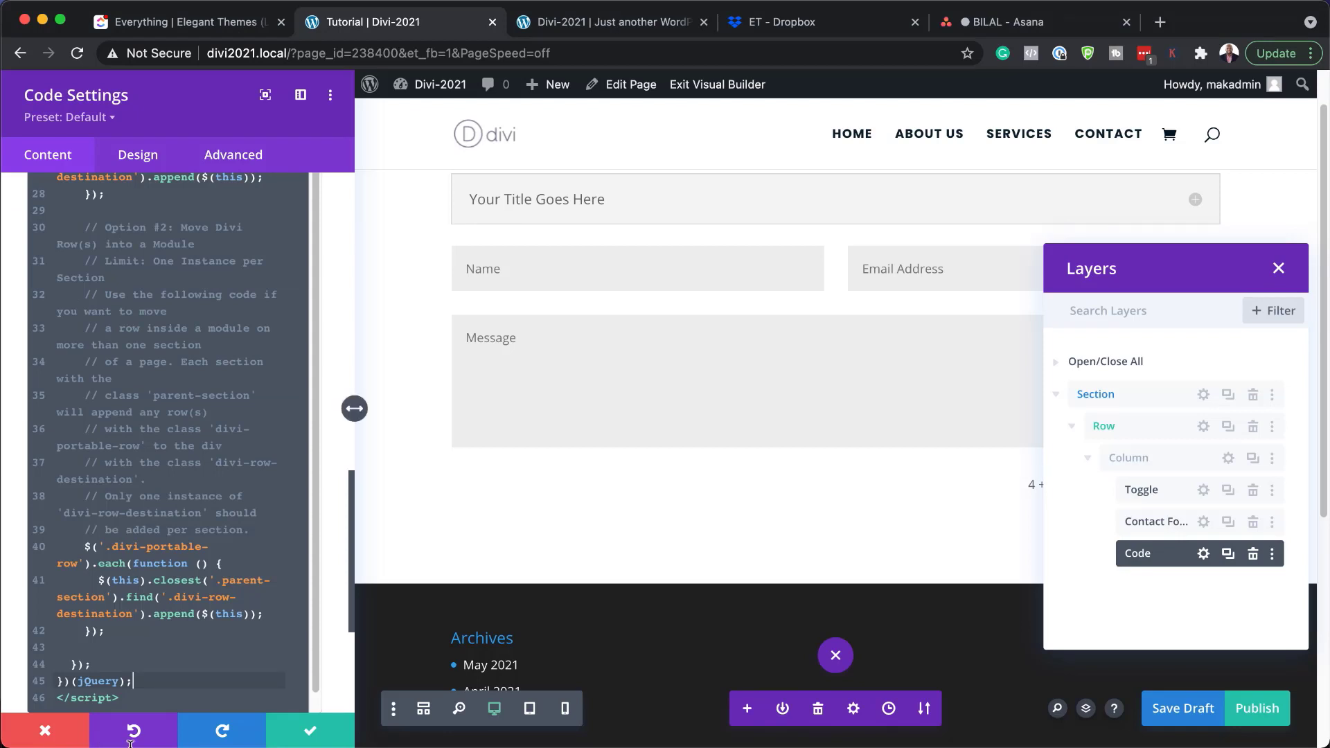
left_click(312, 737)
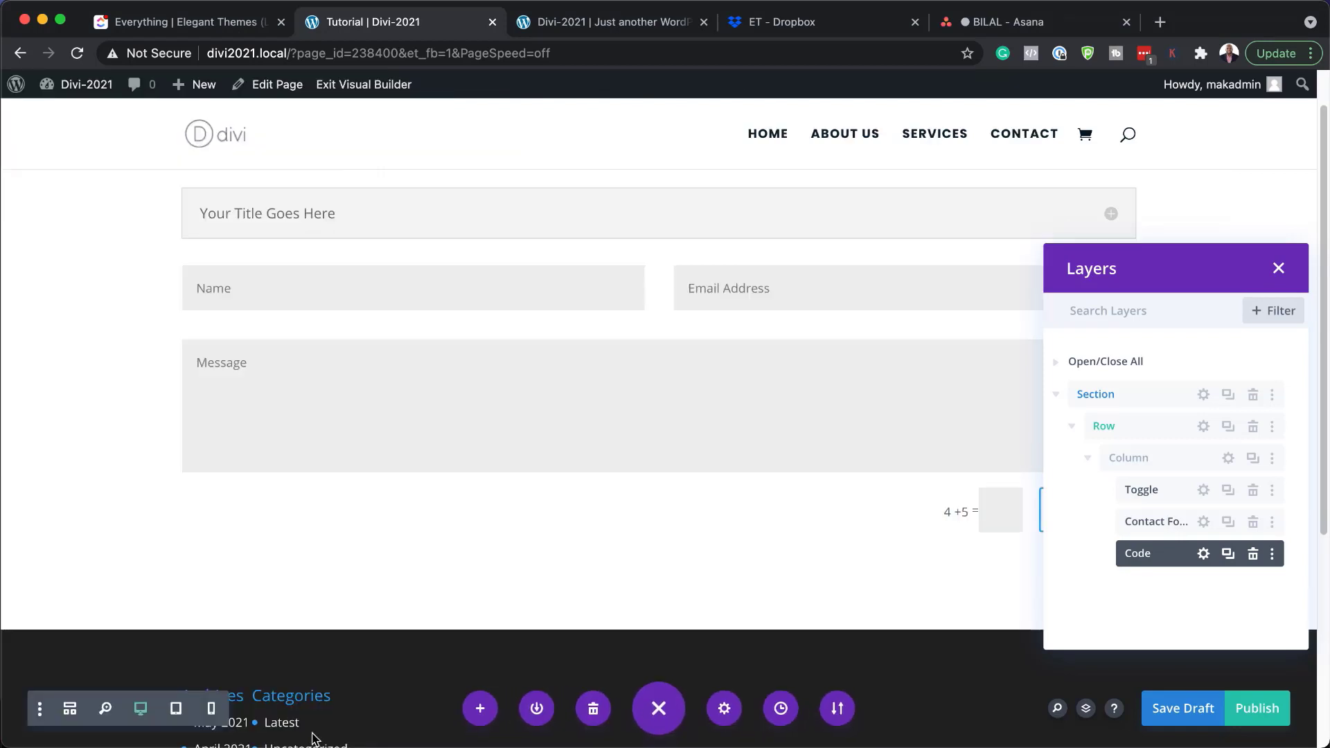
Step: Close the Layers view, publish the page, and exit the visual builder to the live page
left_click(1086, 708)
left_click(1260, 715)
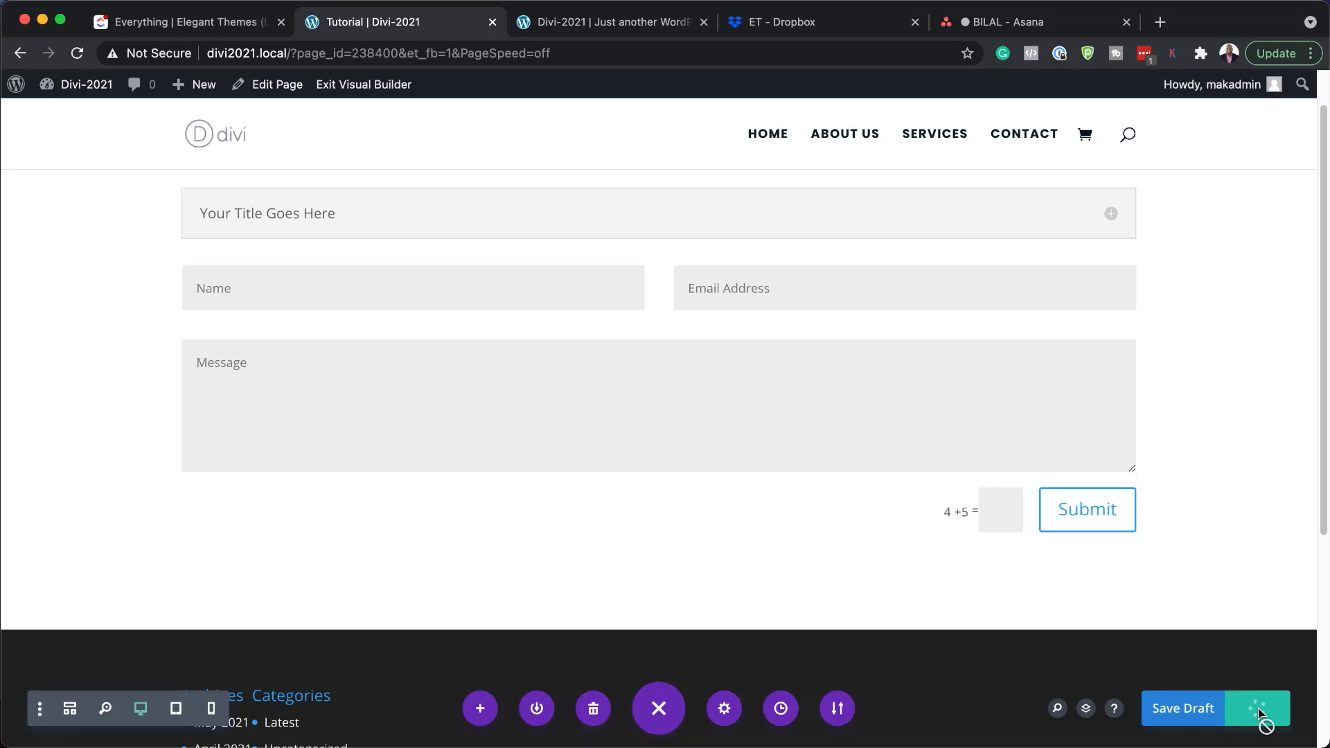
left_click(350, 85)
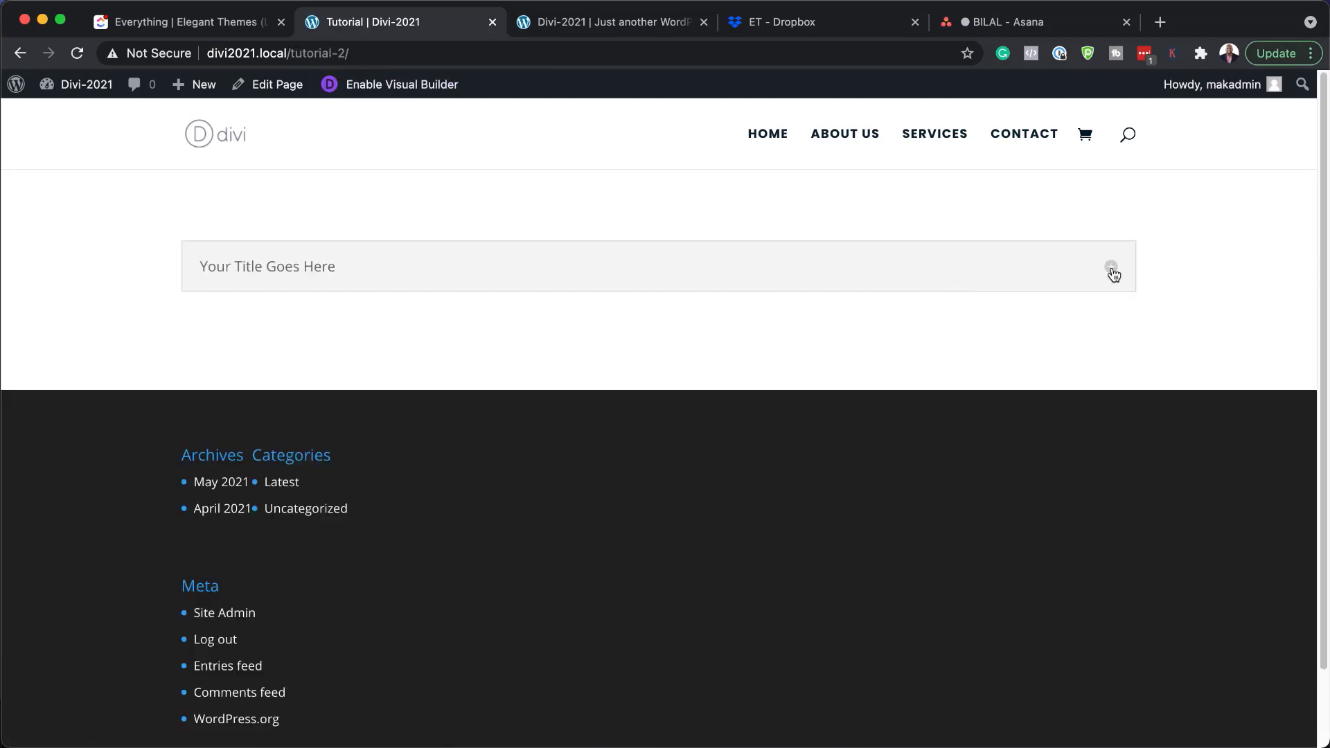
Step: Test the toggle on the live page by opening and closing it twice to check the contact form inside
left_click(1112, 270)
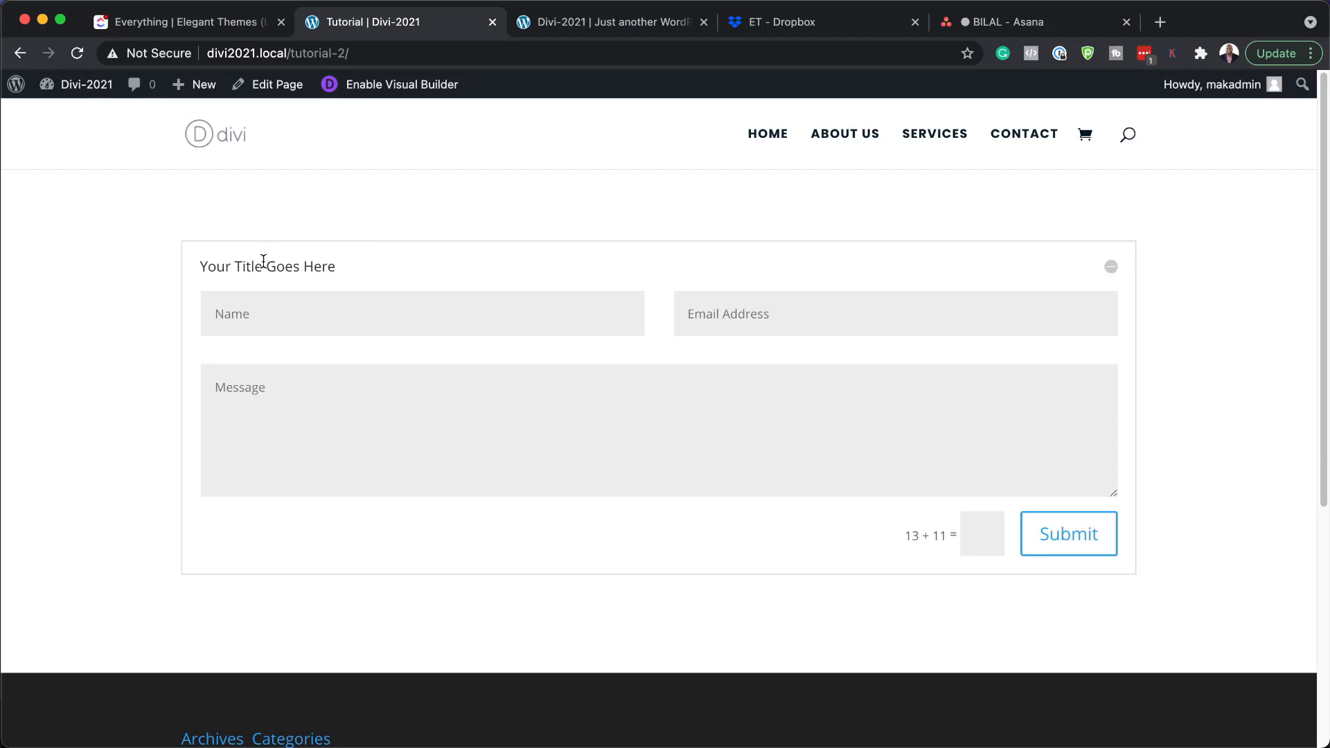
left_click(1107, 269)
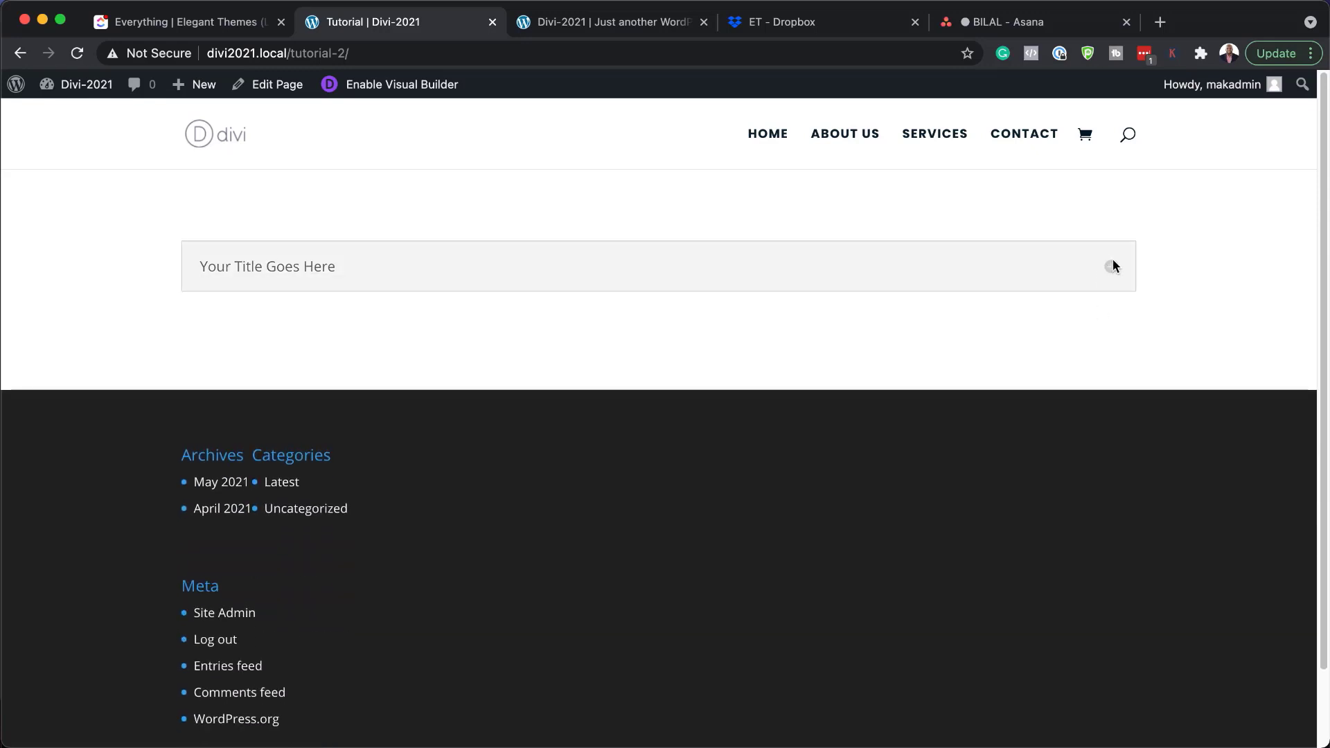
left_click(1112, 267)
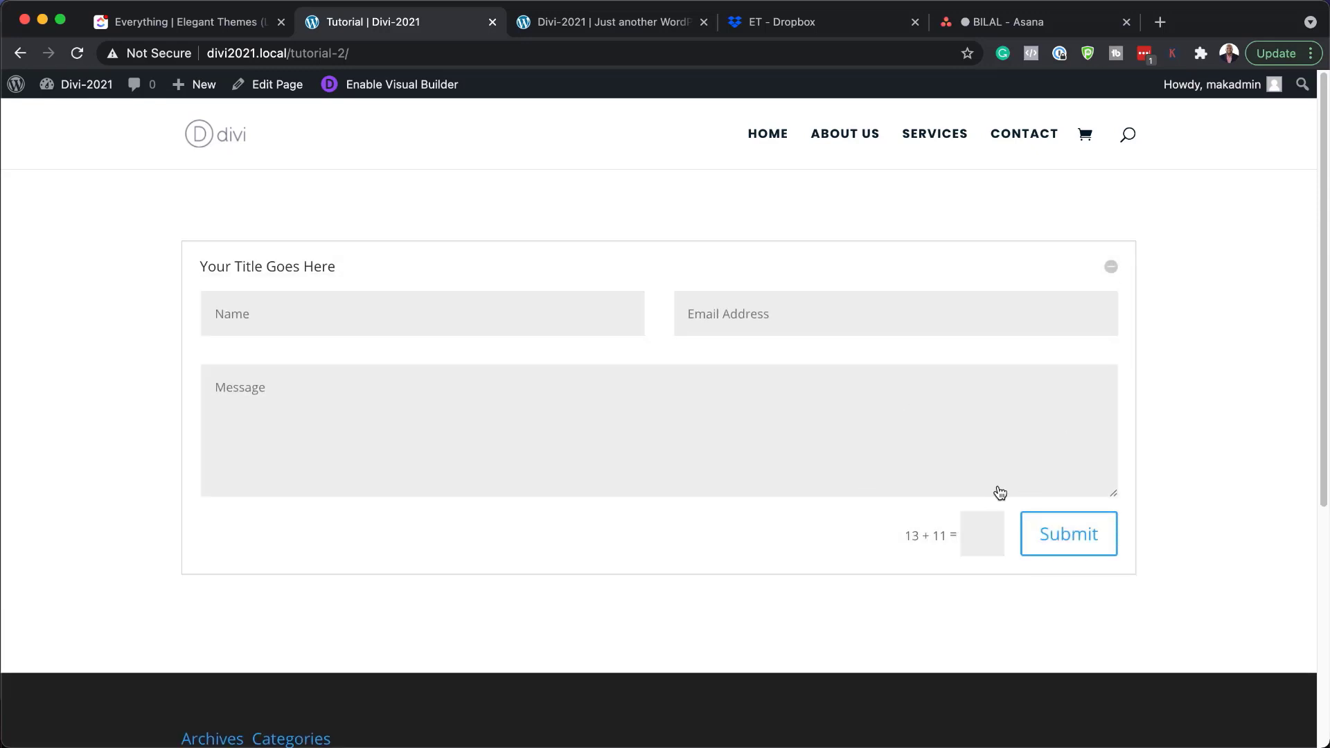
left_click(1108, 269)
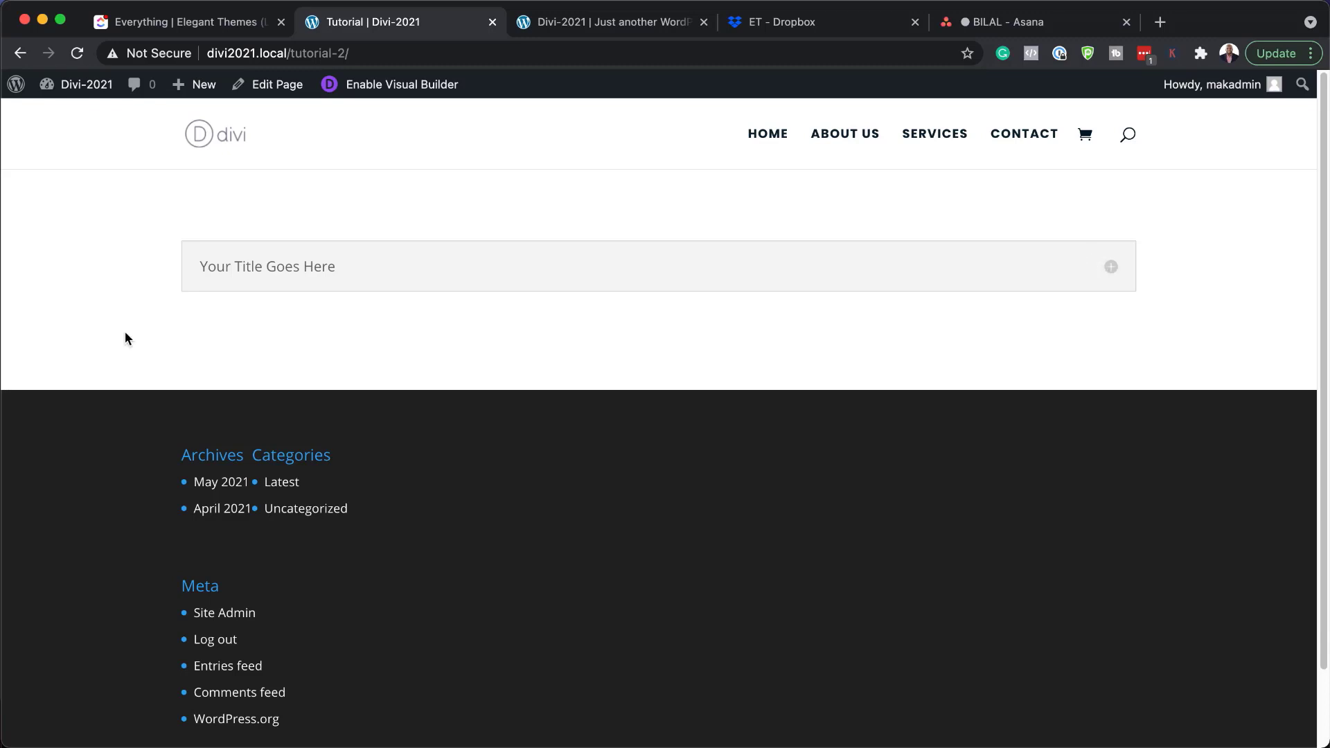
Step: Reopen the page in the visual builder and set the contact form's fields background color to the saved pale blue
left_click(400, 87)
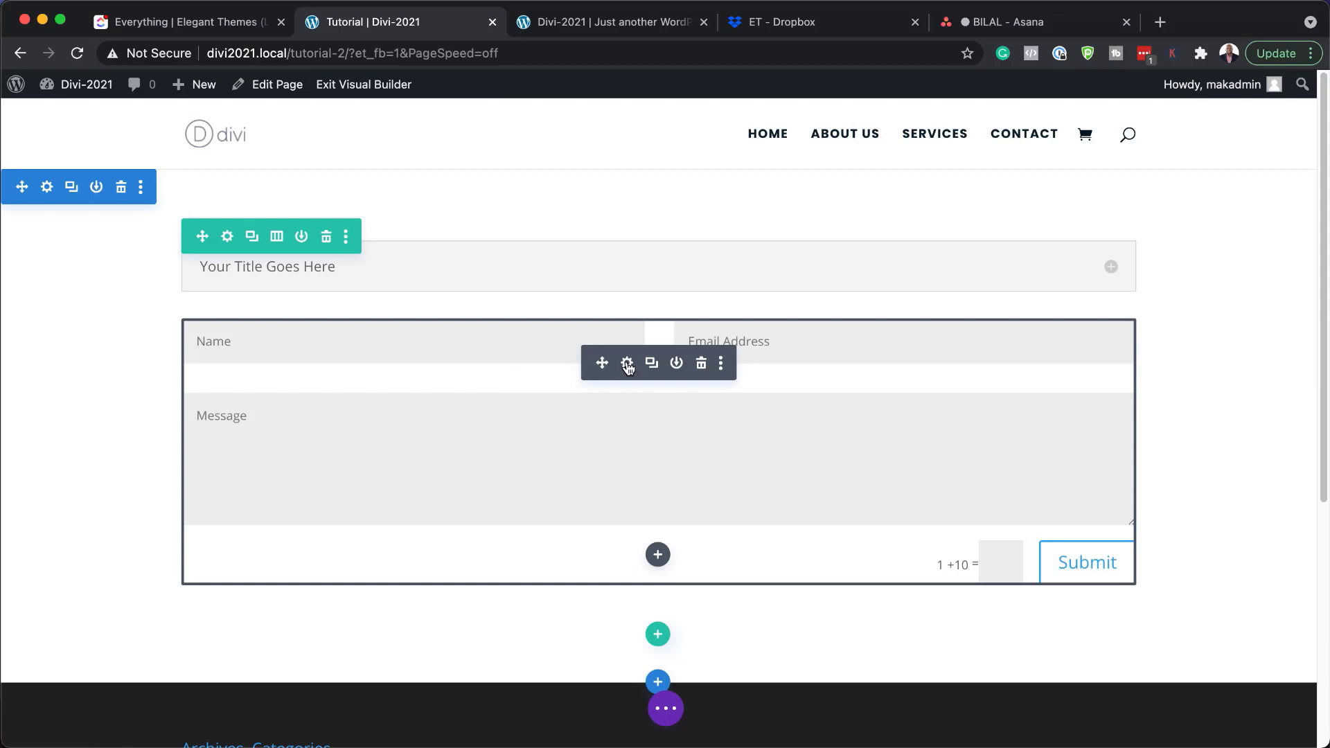
left_click(628, 364)
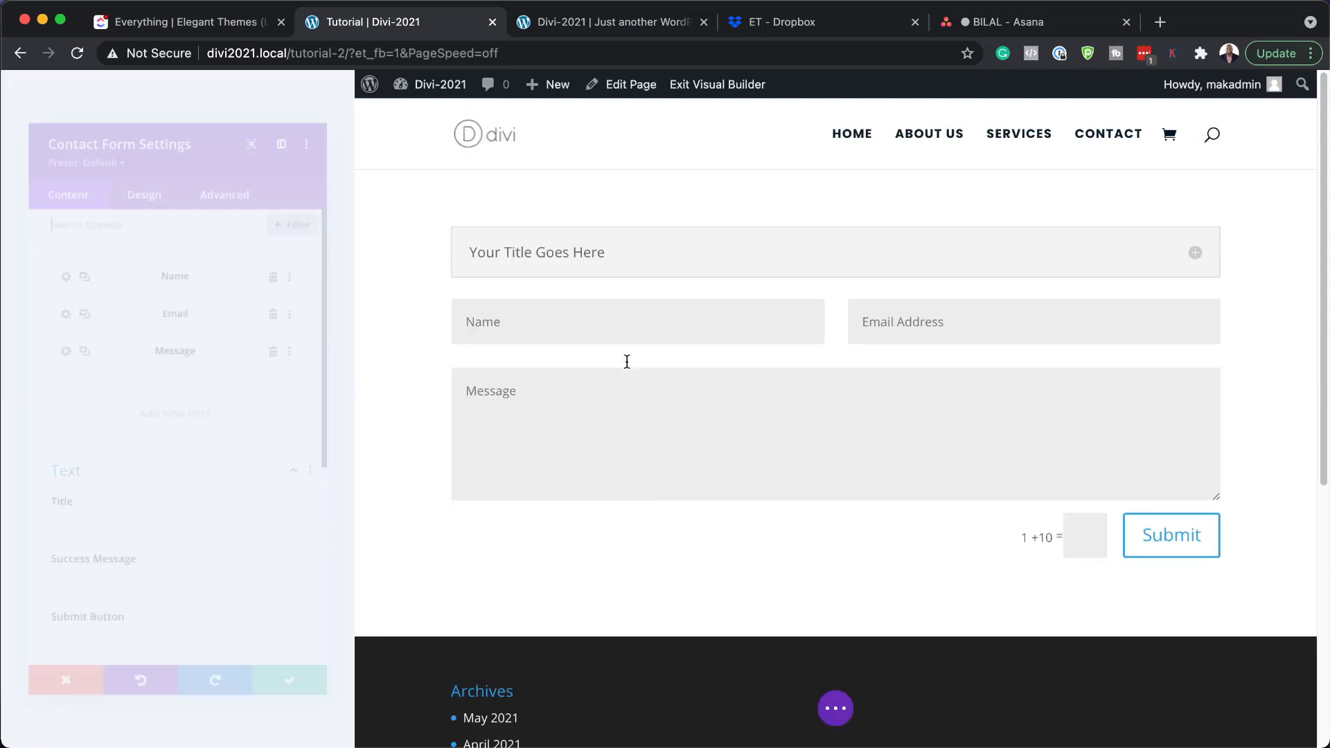
left_click(135, 153)
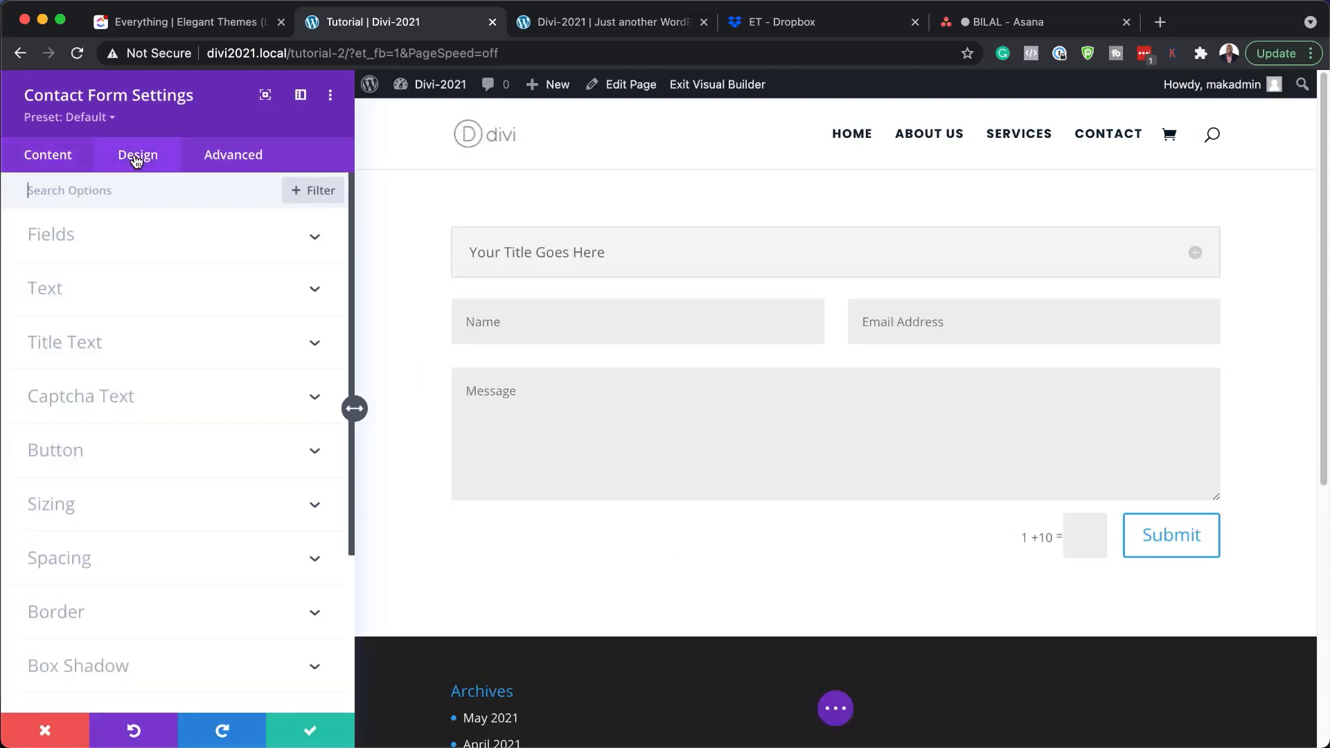
left_click(76, 242)
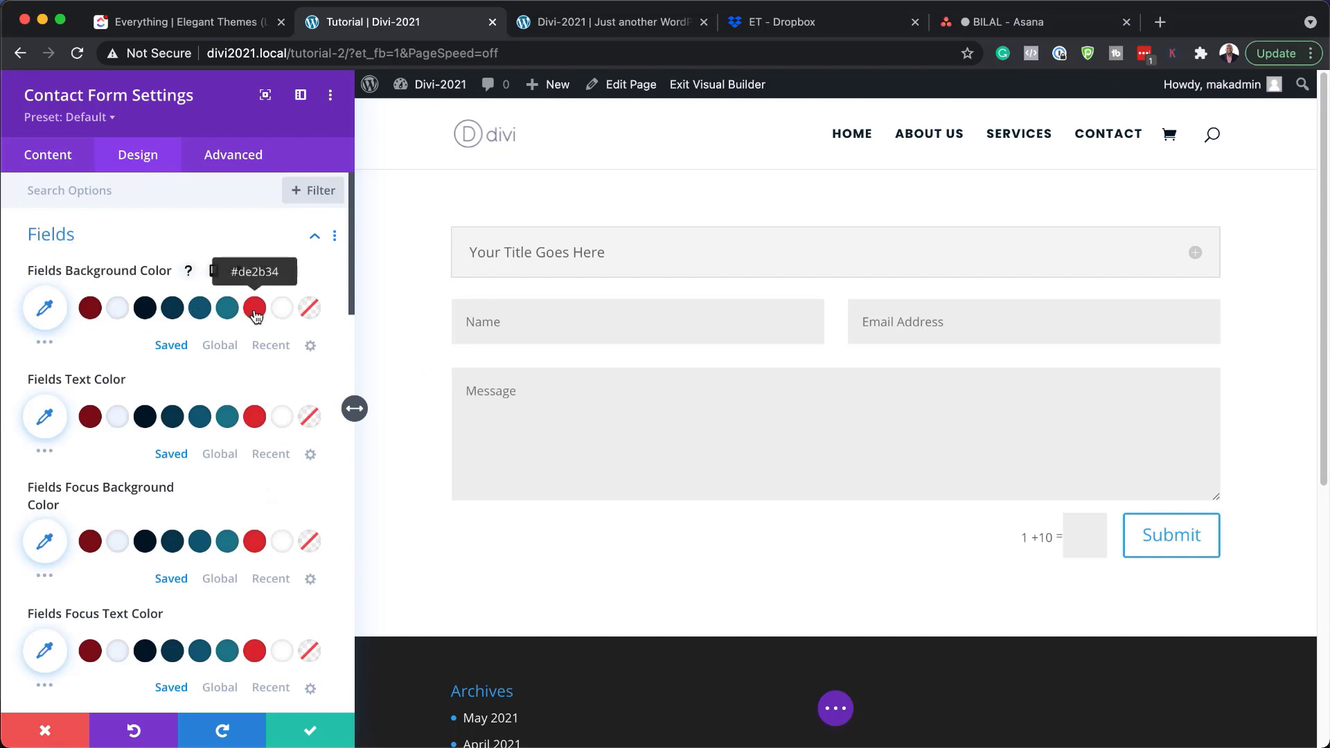
left_click(119, 308)
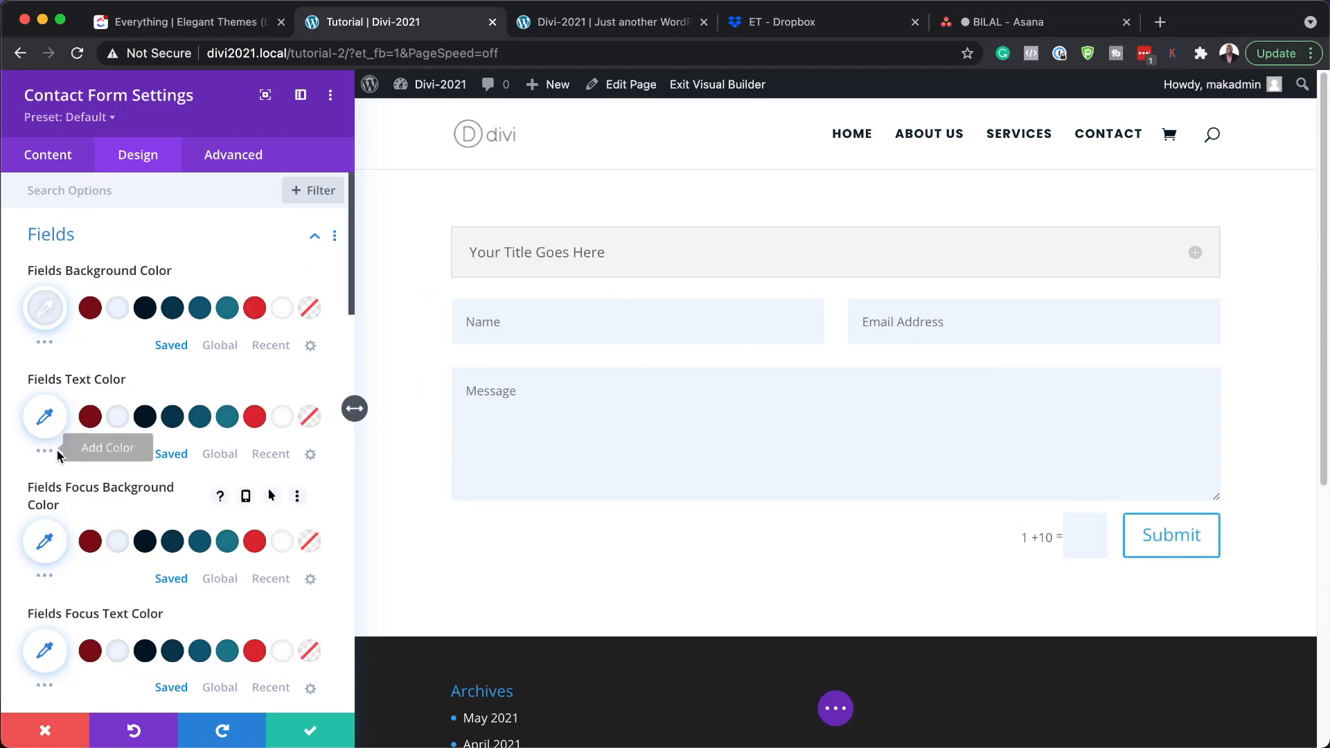
Step: Give the contact form inputs a 3px solid teal bottom border and save the module
scroll(138, 573, "down", 5)
scroll(140, 579, "down", 13)
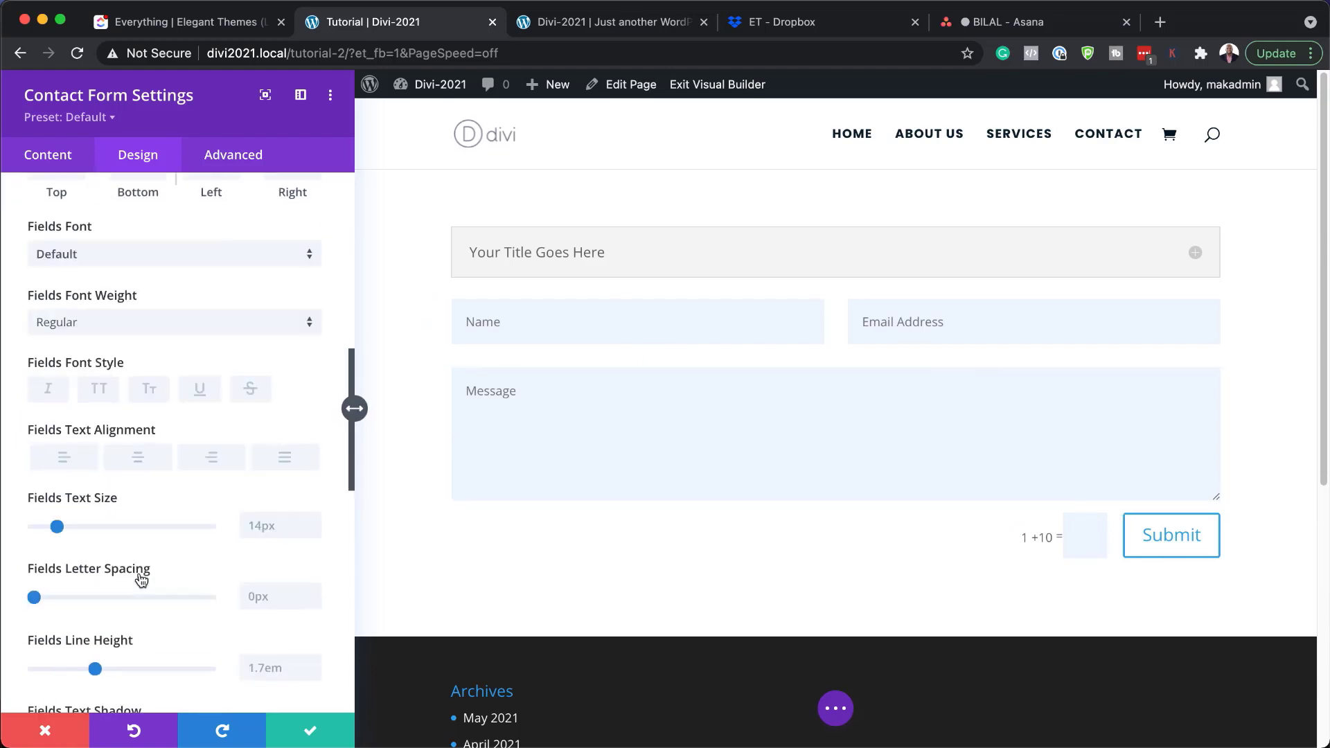
scroll(141, 581, "down", 5)
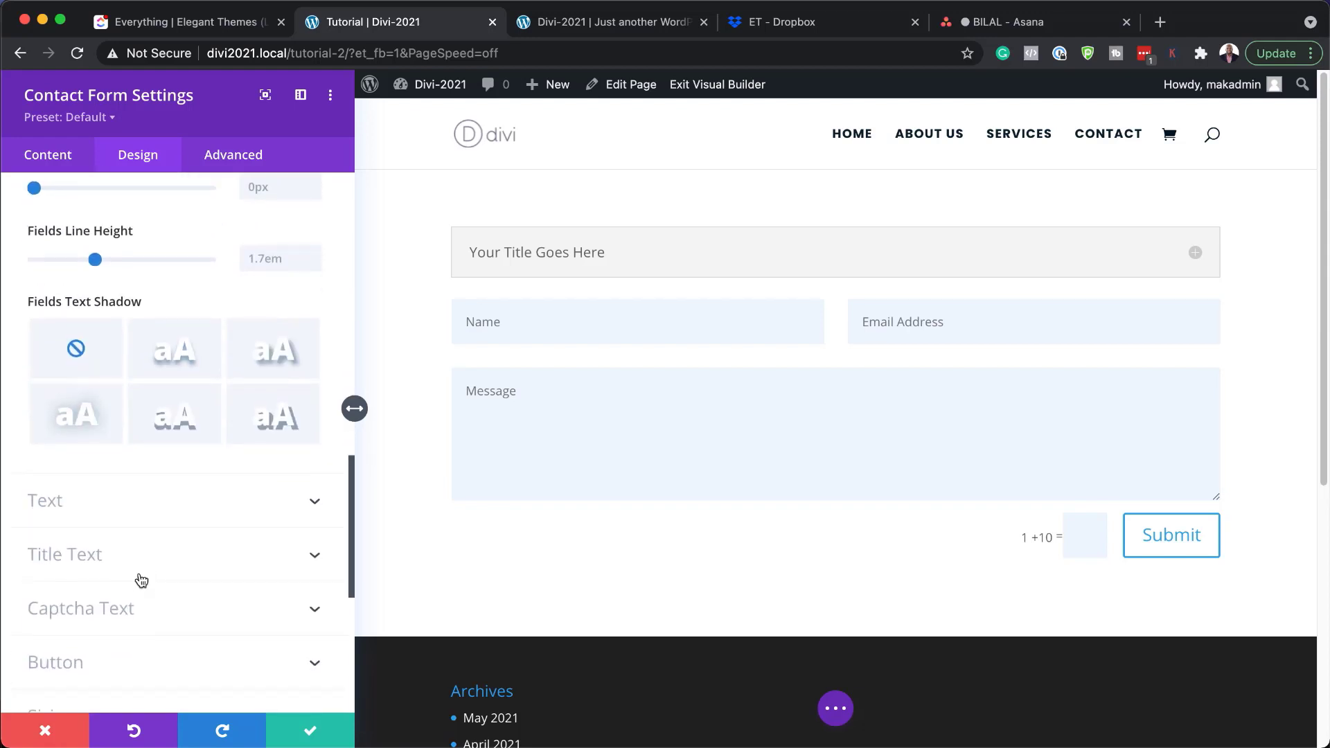
left_click(119, 578)
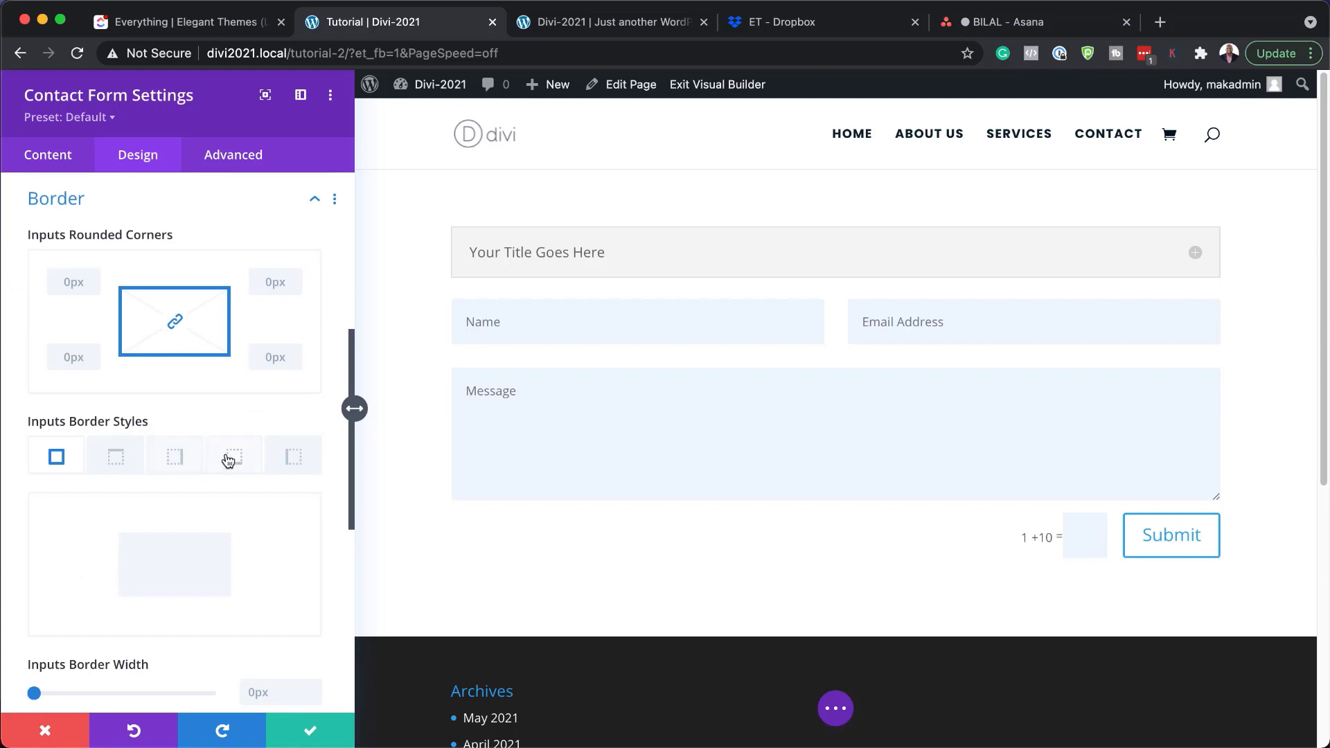
left_click(236, 466)
scroll(243, 552, "down", 3)
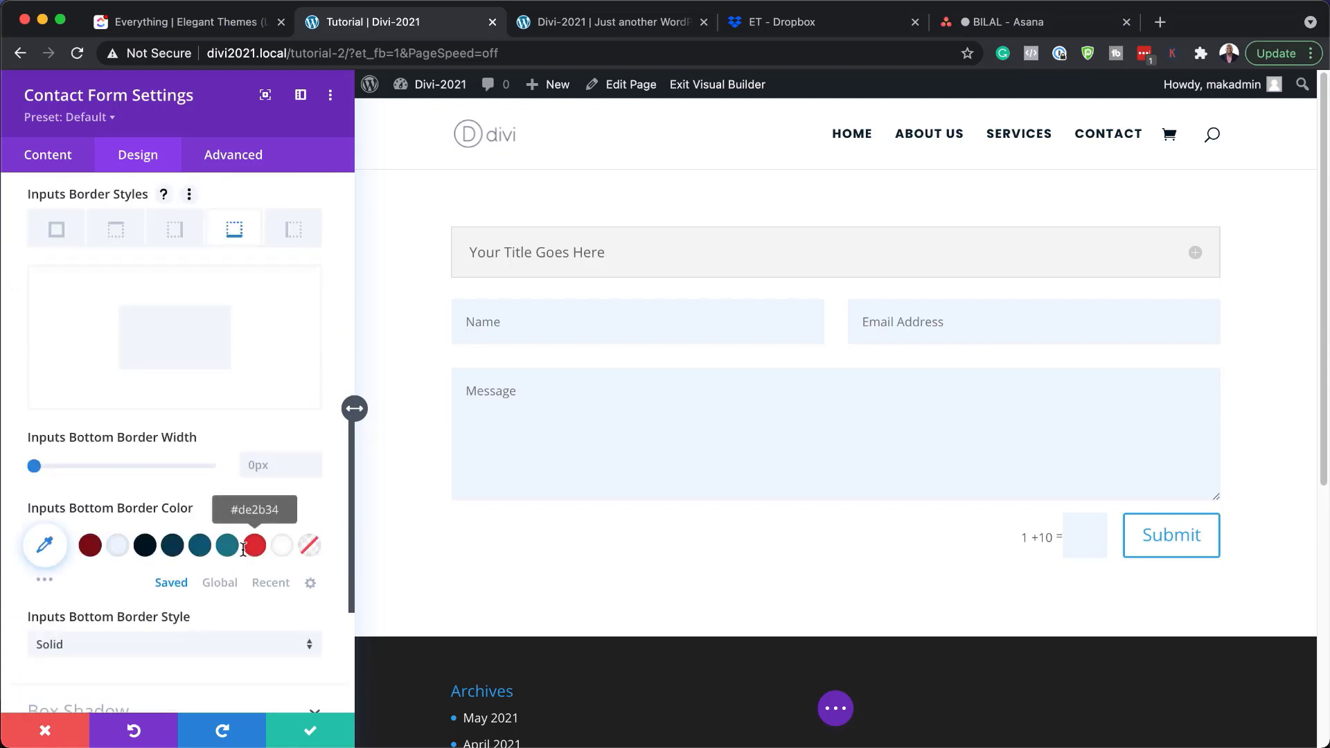
left_click_drag(34, 465, 44, 470)
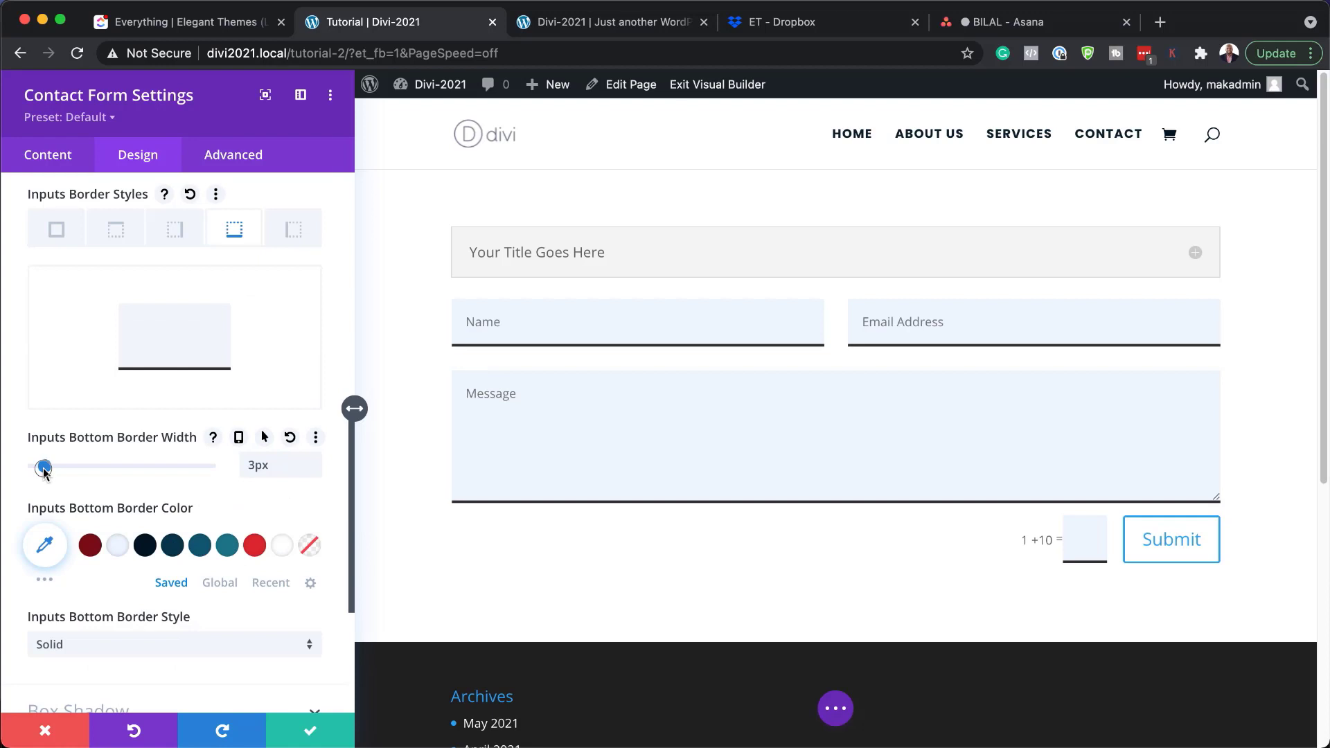
left_click(226, 547)
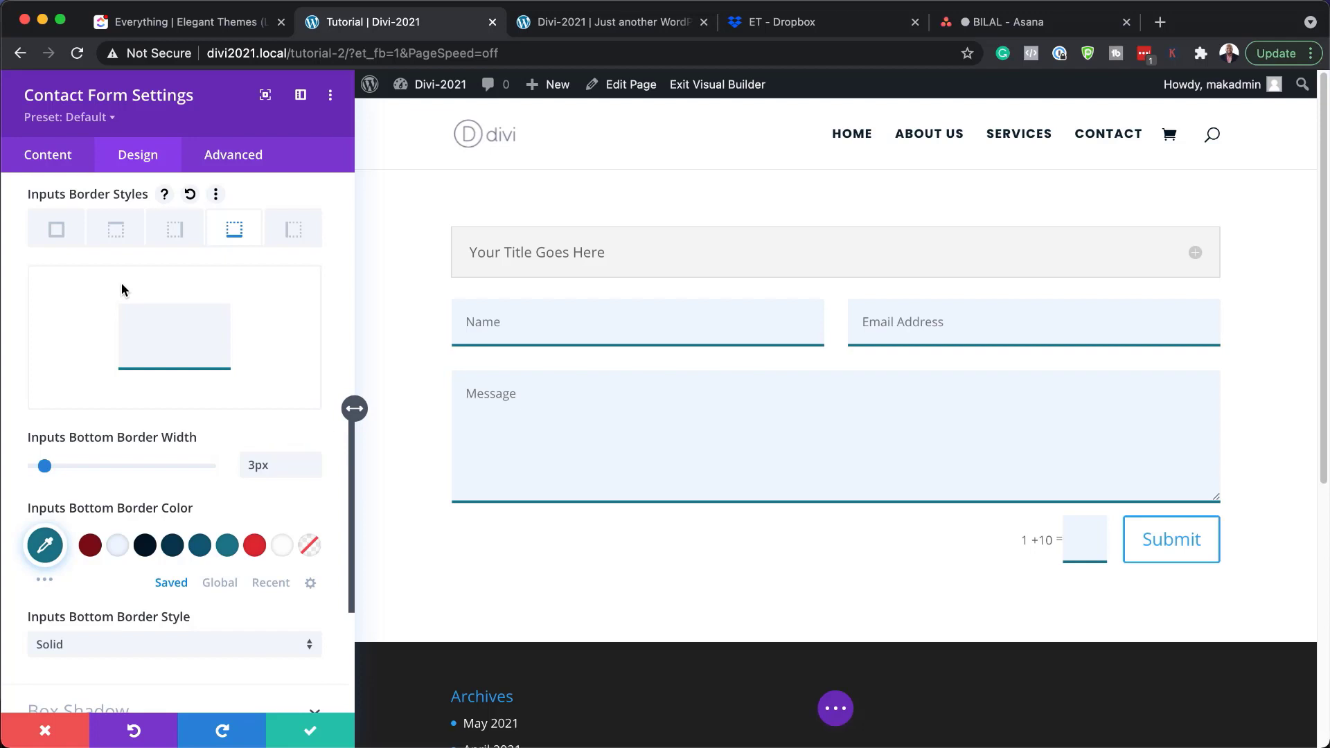
left_click(311, 733)
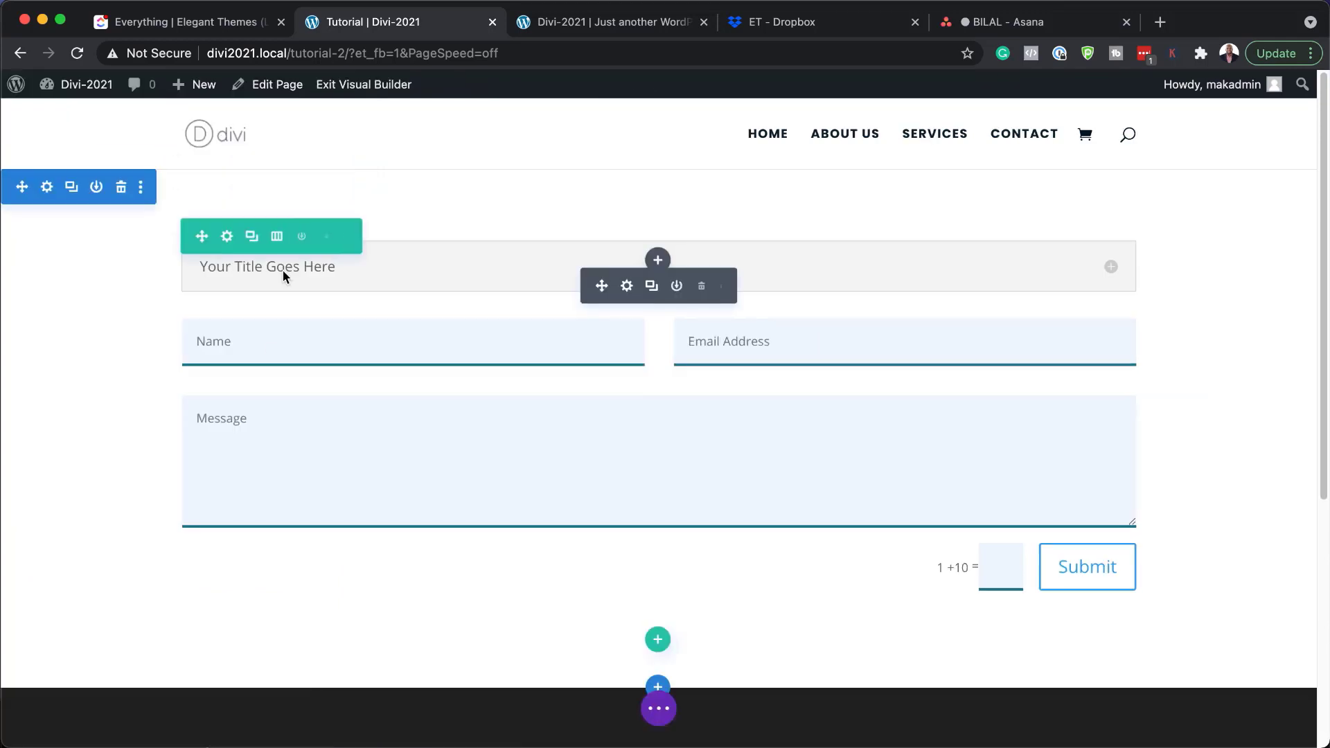
Step: Set the toggle module's title font to Poppins in its design settings
left_click(632, 289)
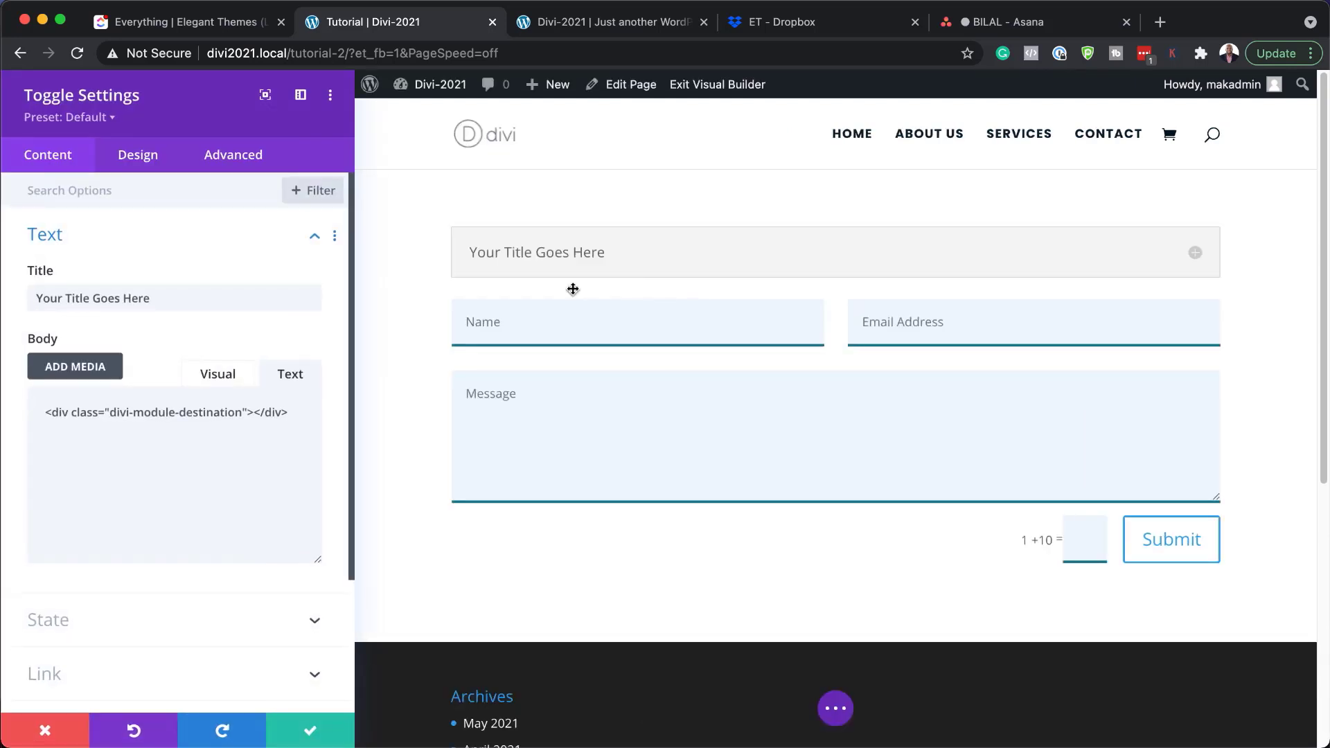
left_click(144, 160)
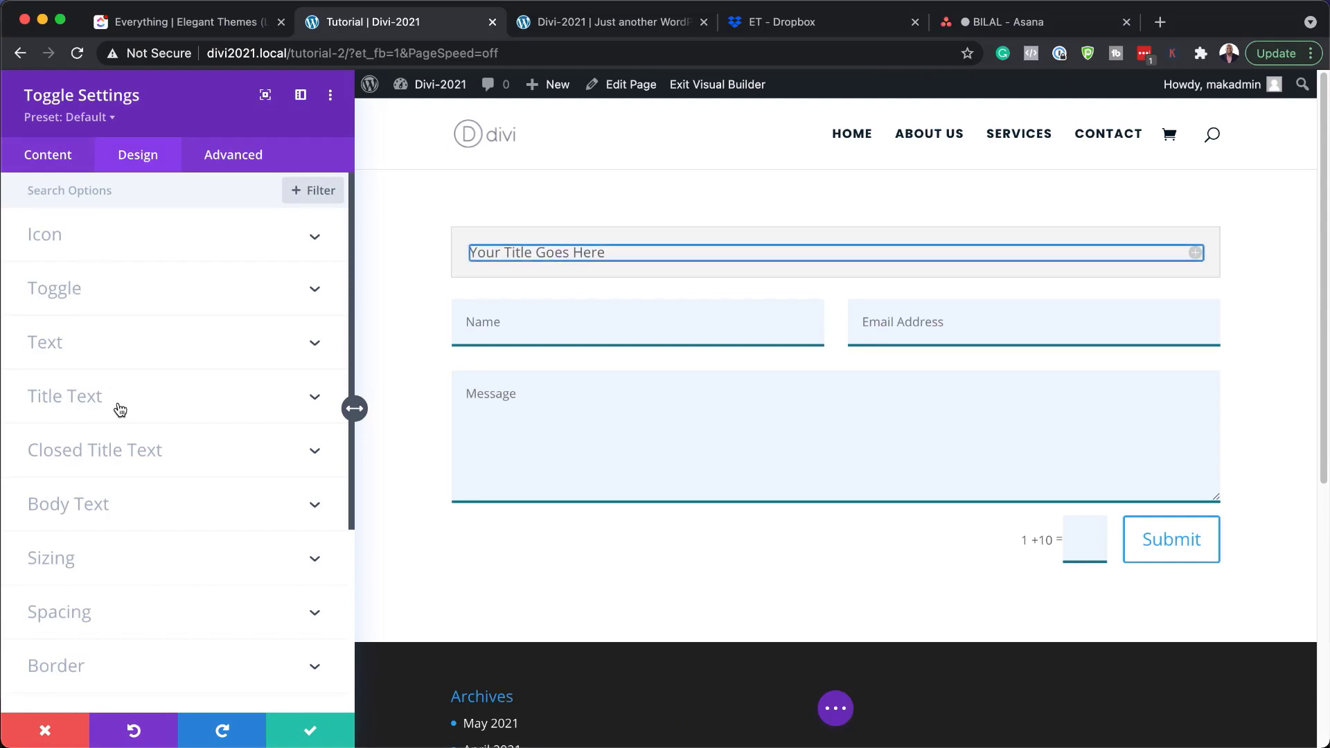
scroll(173, 478, "down", 3)
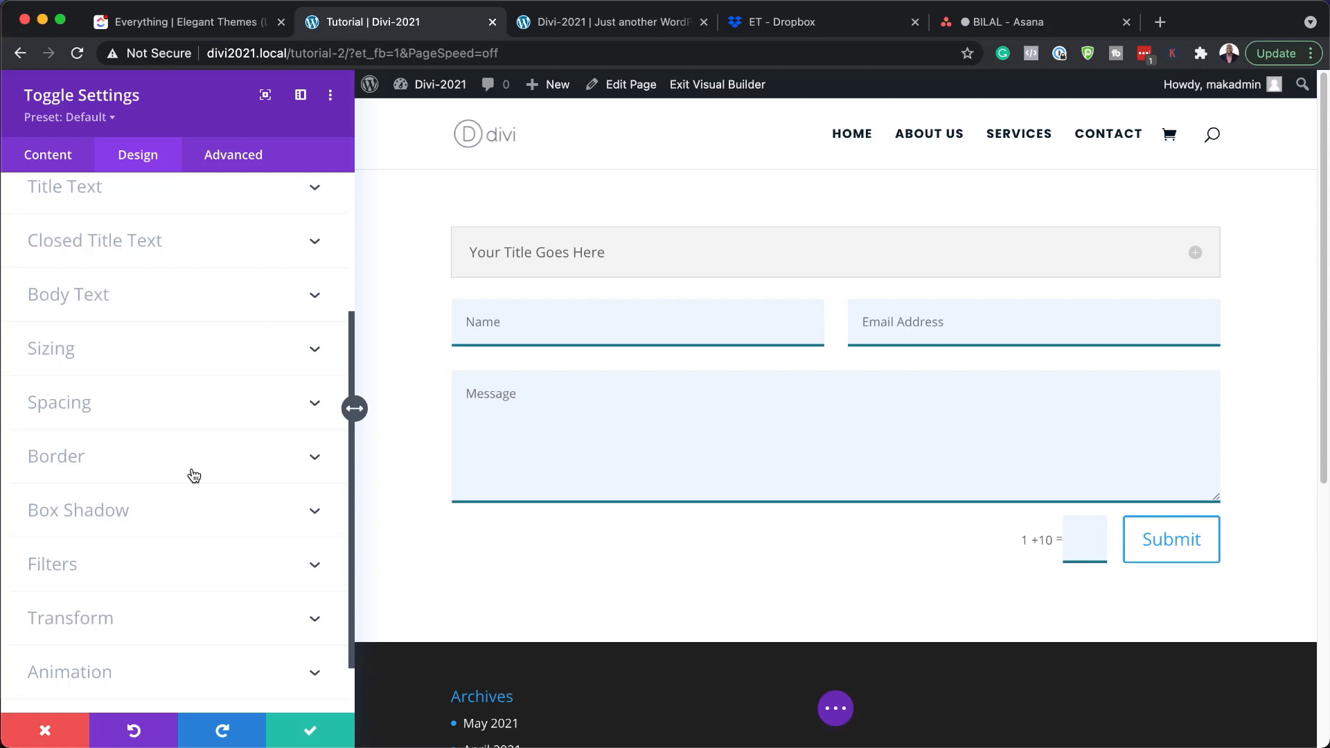
scroll(194, 476, "down", 1)
scroll(194, 475, "up", 5)
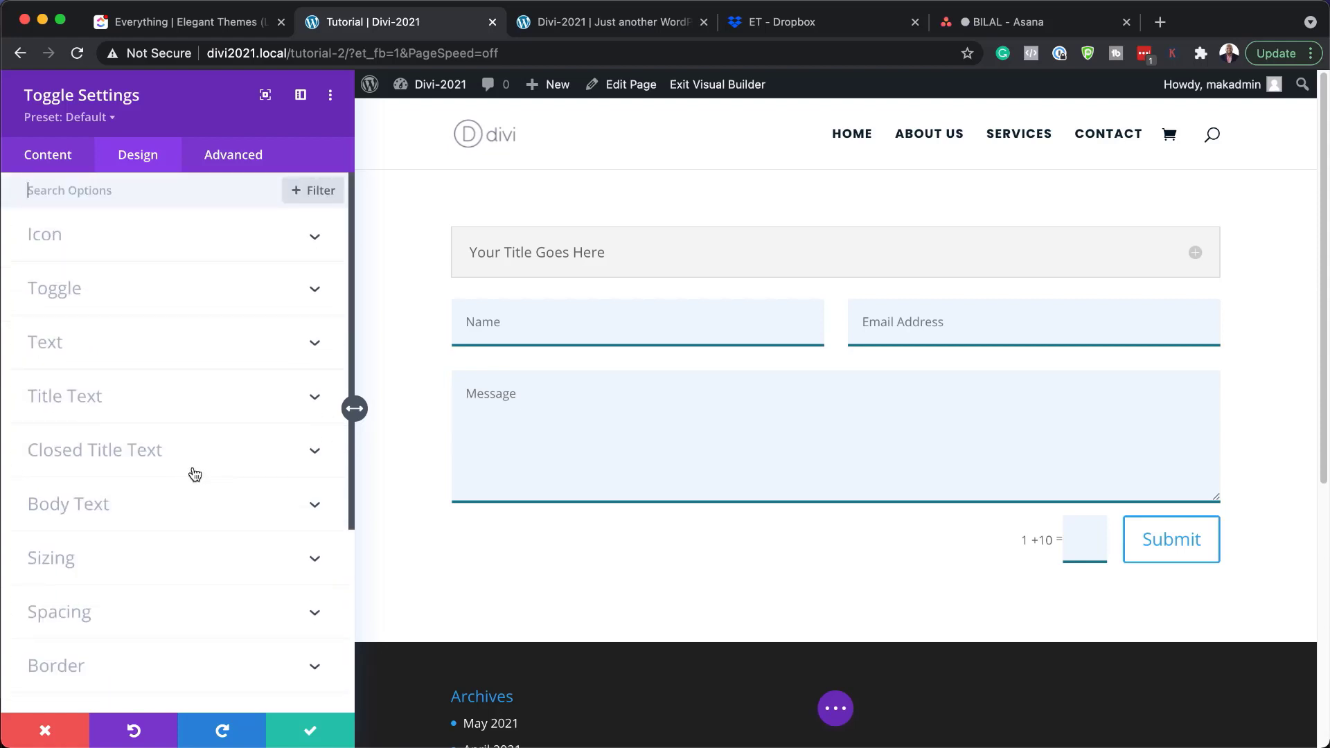
left_click(130, 352)
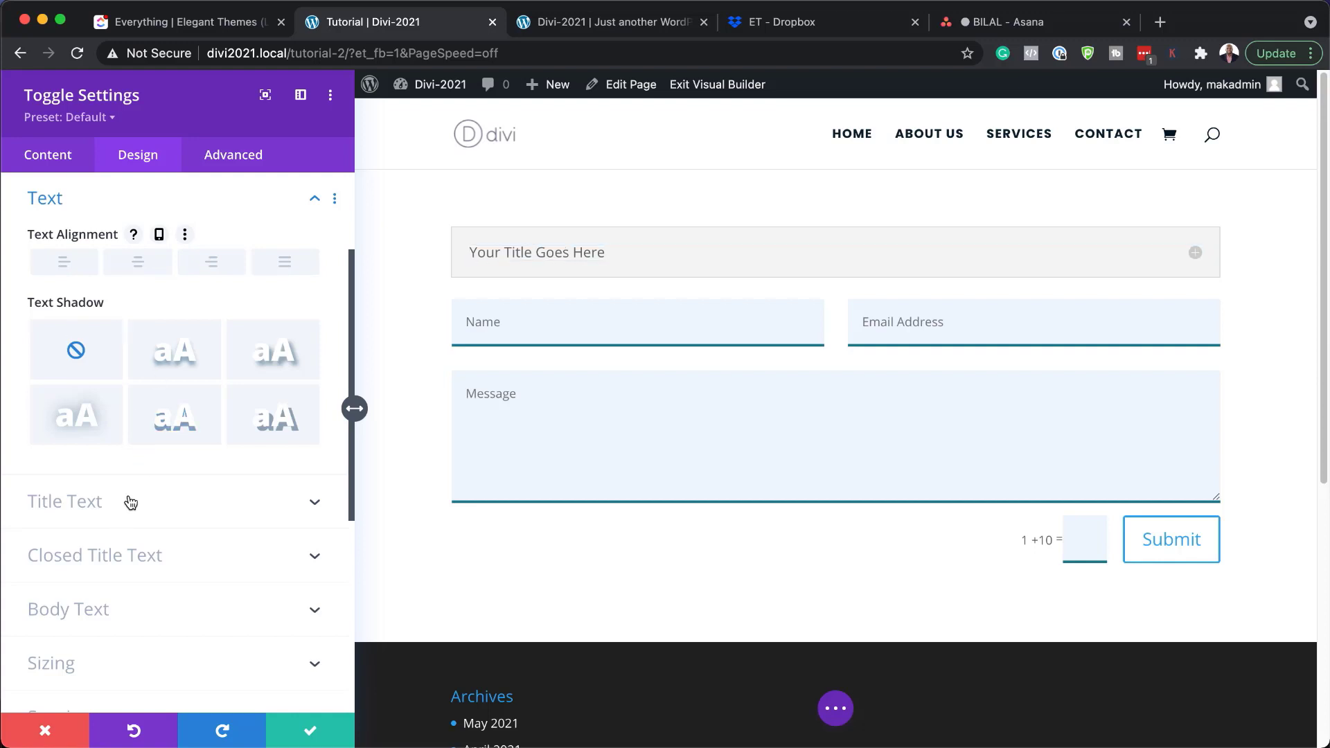
left_click(93, 499)
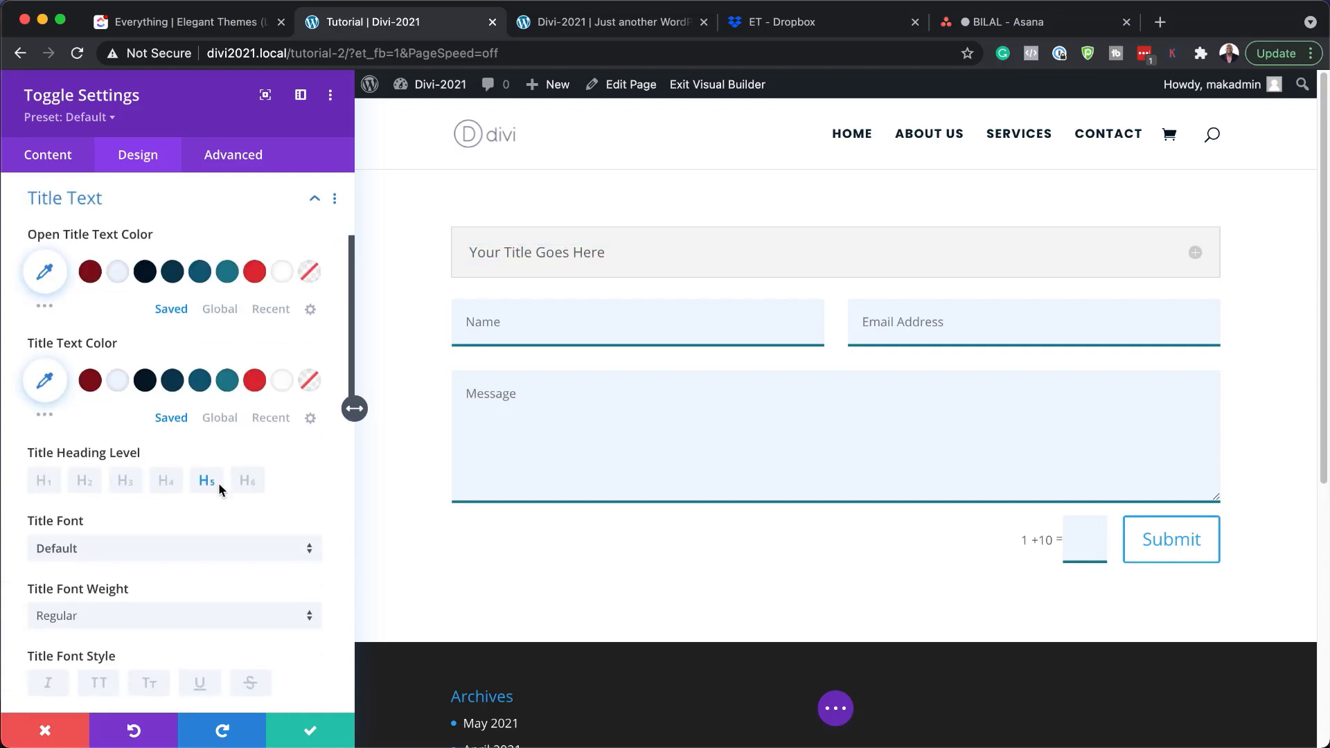
left_click(173, 548)
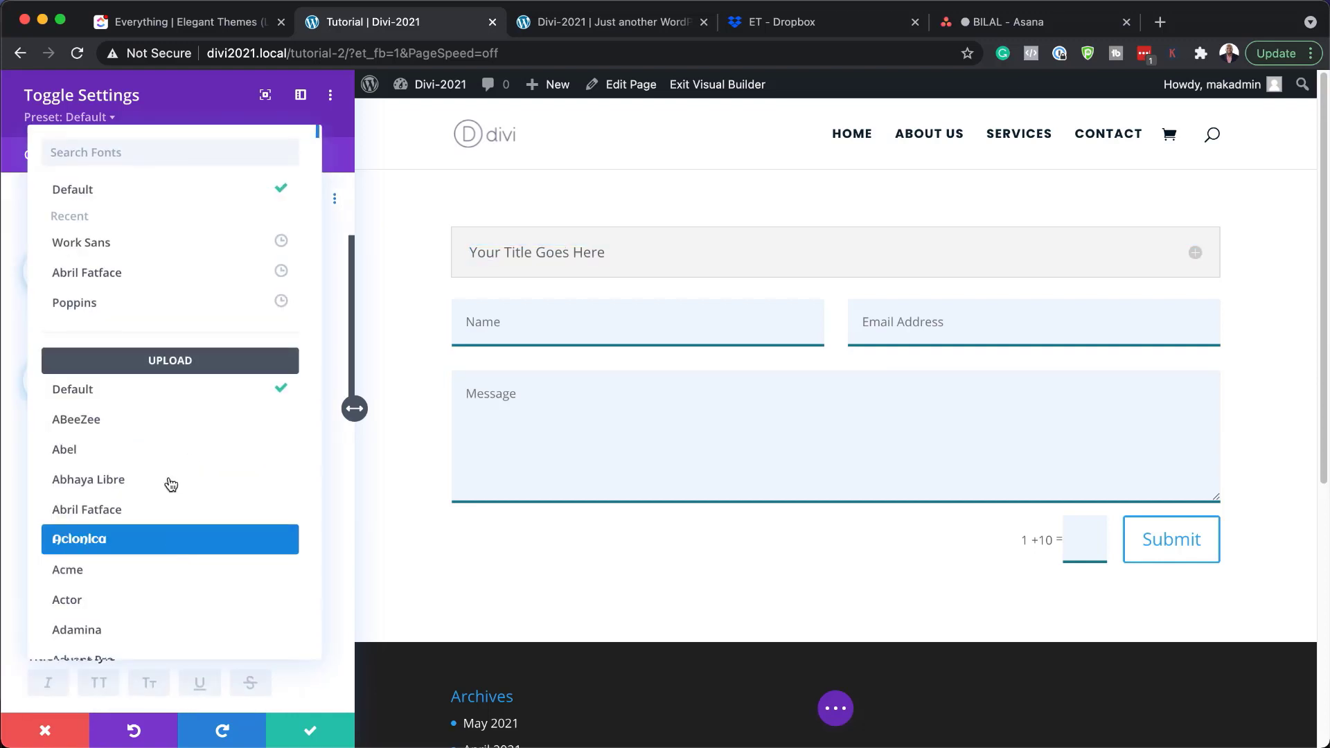
left_click(158, 309)
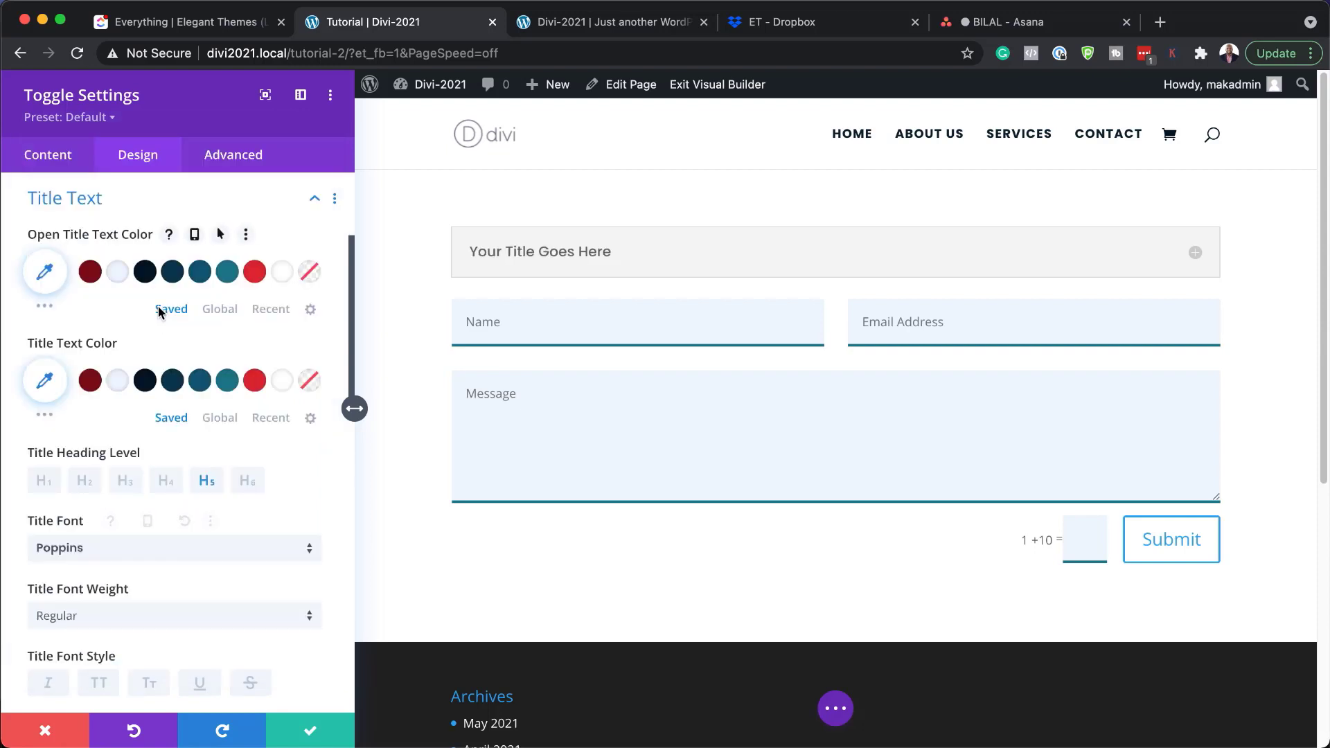
Step: Set the toggle's title text color to #125b75, save the changes, and exit the visual builder
left_click(200, 382)
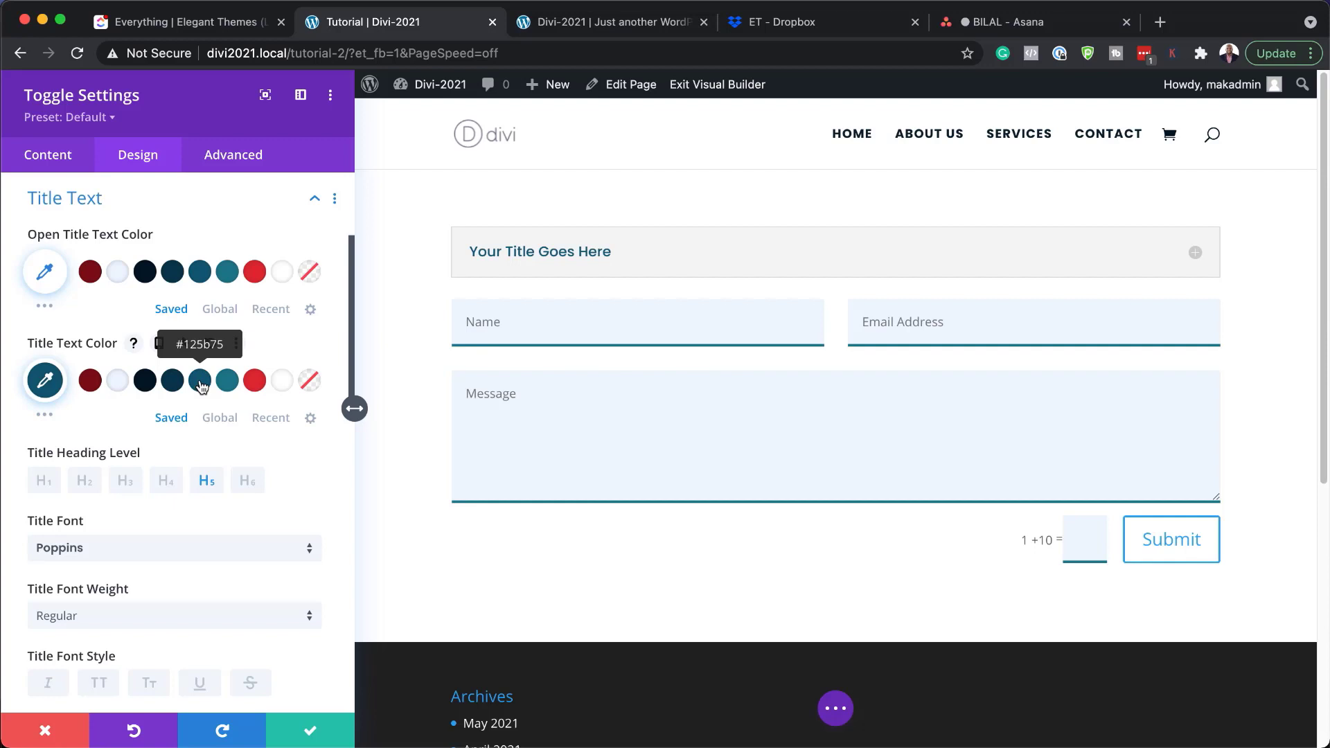
left_click(310, 731)
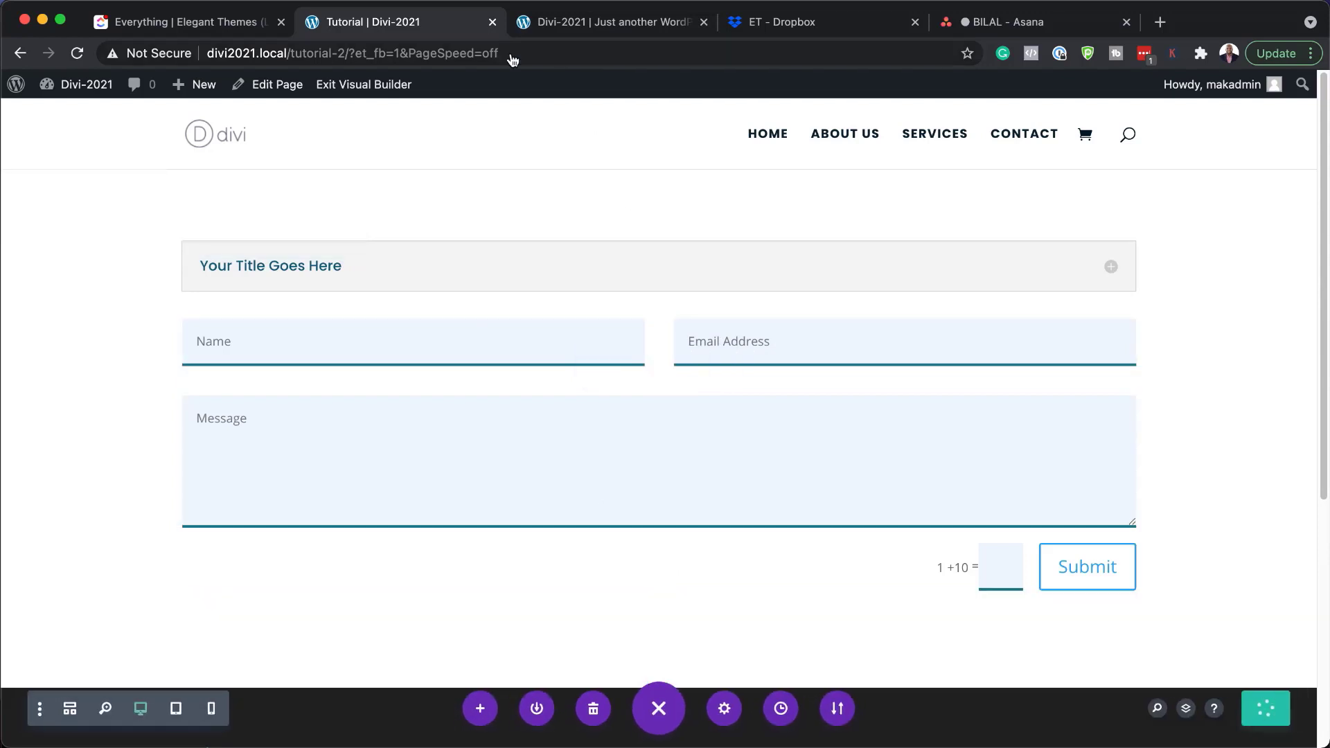
left_click(384, 91)
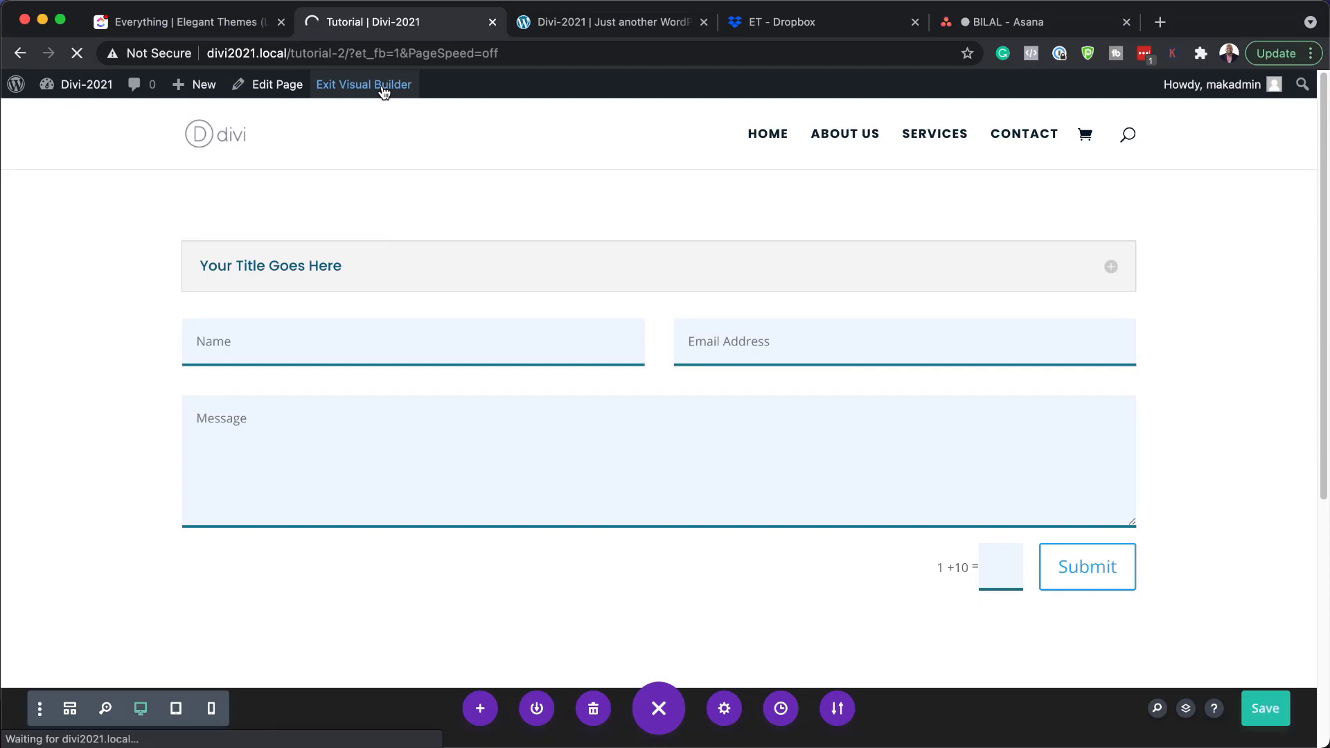
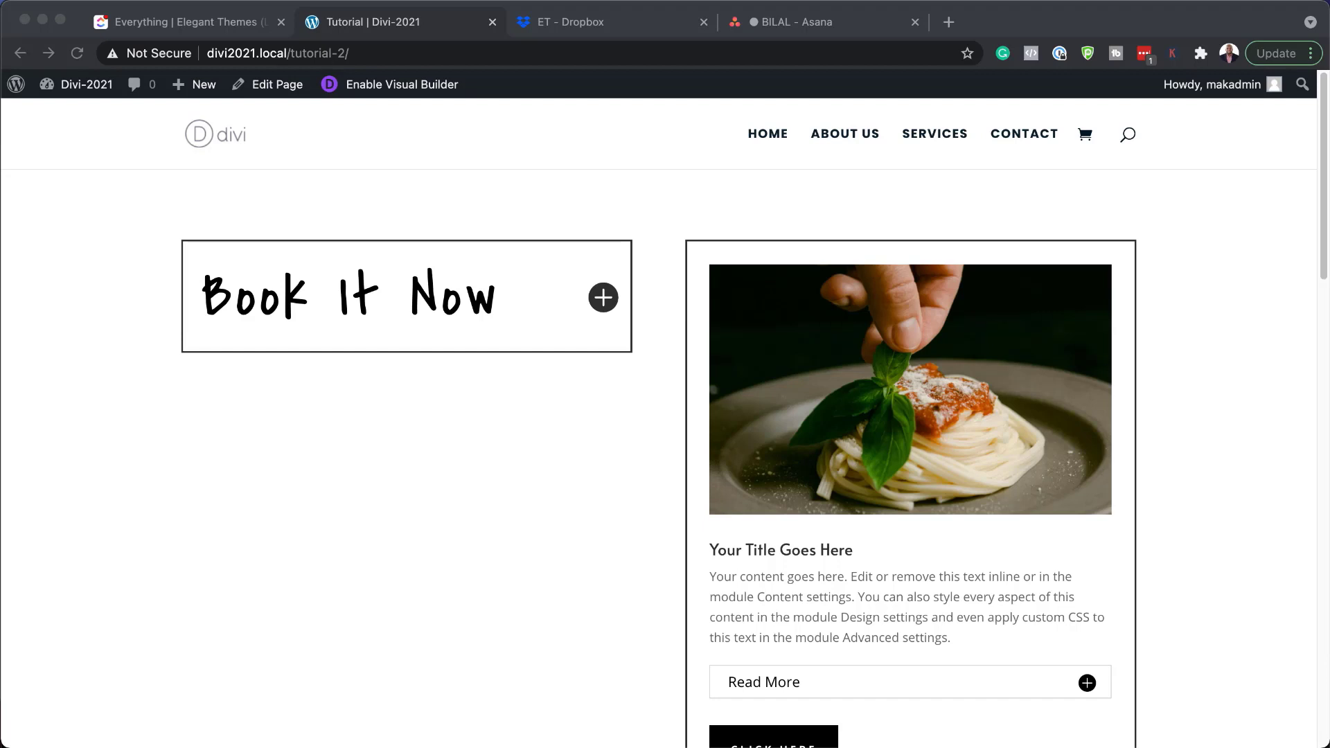
Step: Expand the Book It Now toggle on the live page and examine the booking form inside it
left_click(315, 319)
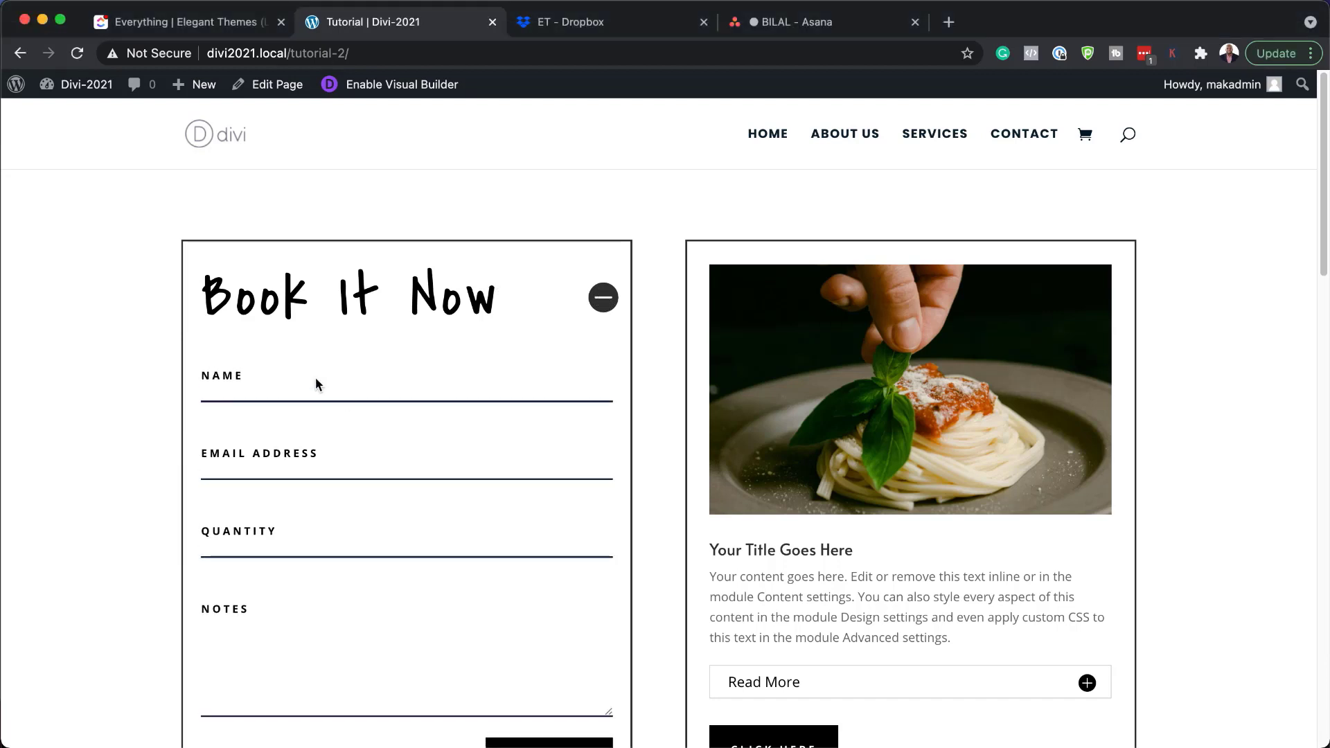
scroll(427, 540, "down", 5)
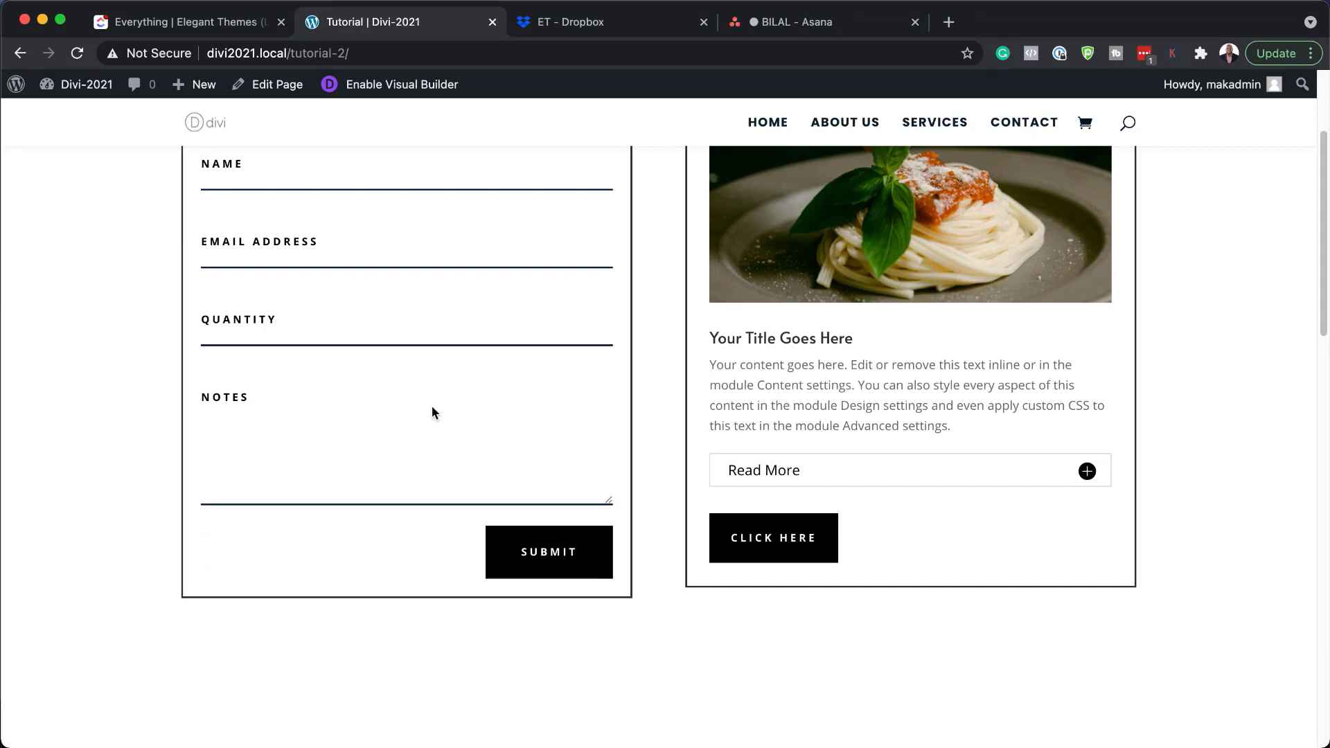
scroll(432, 412, "up", 3)
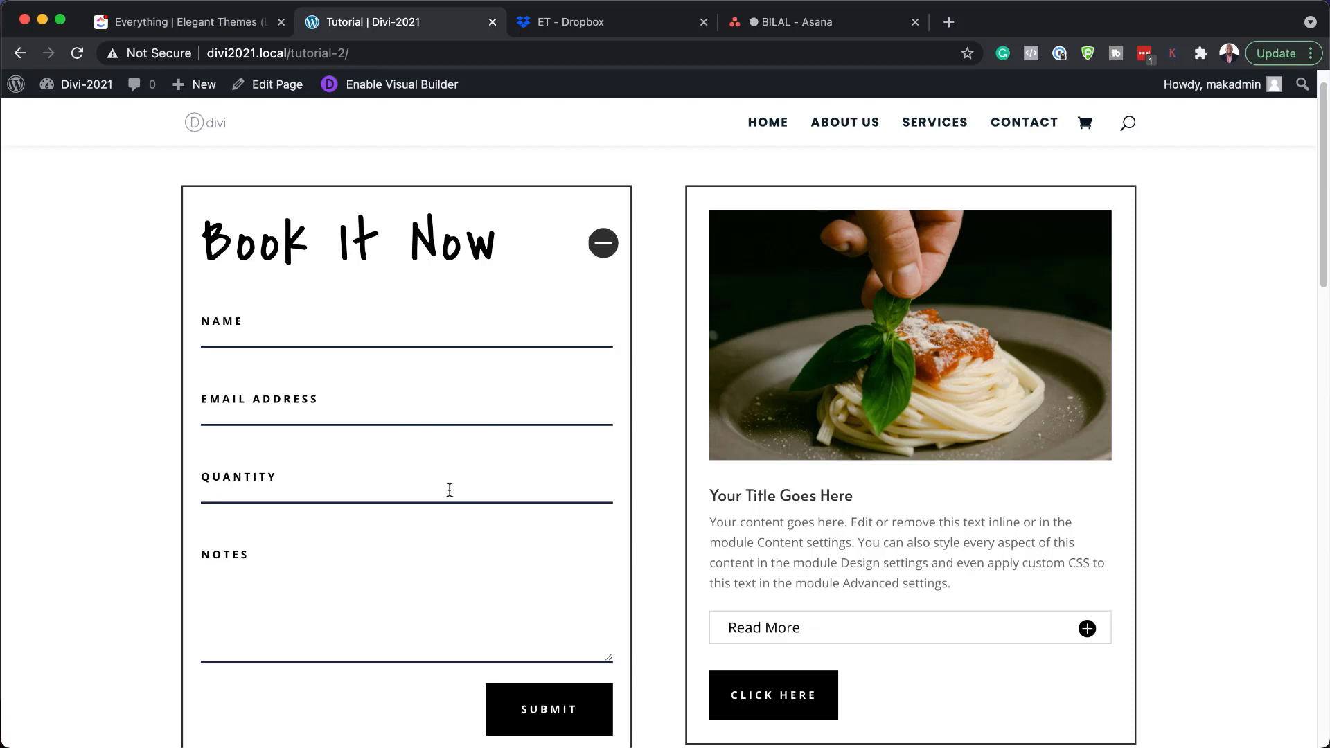
Step: Collapse the Book It Now toggle and examine the neighbouring card with its image, text, Read More toggle and button
left_click(602, 244)
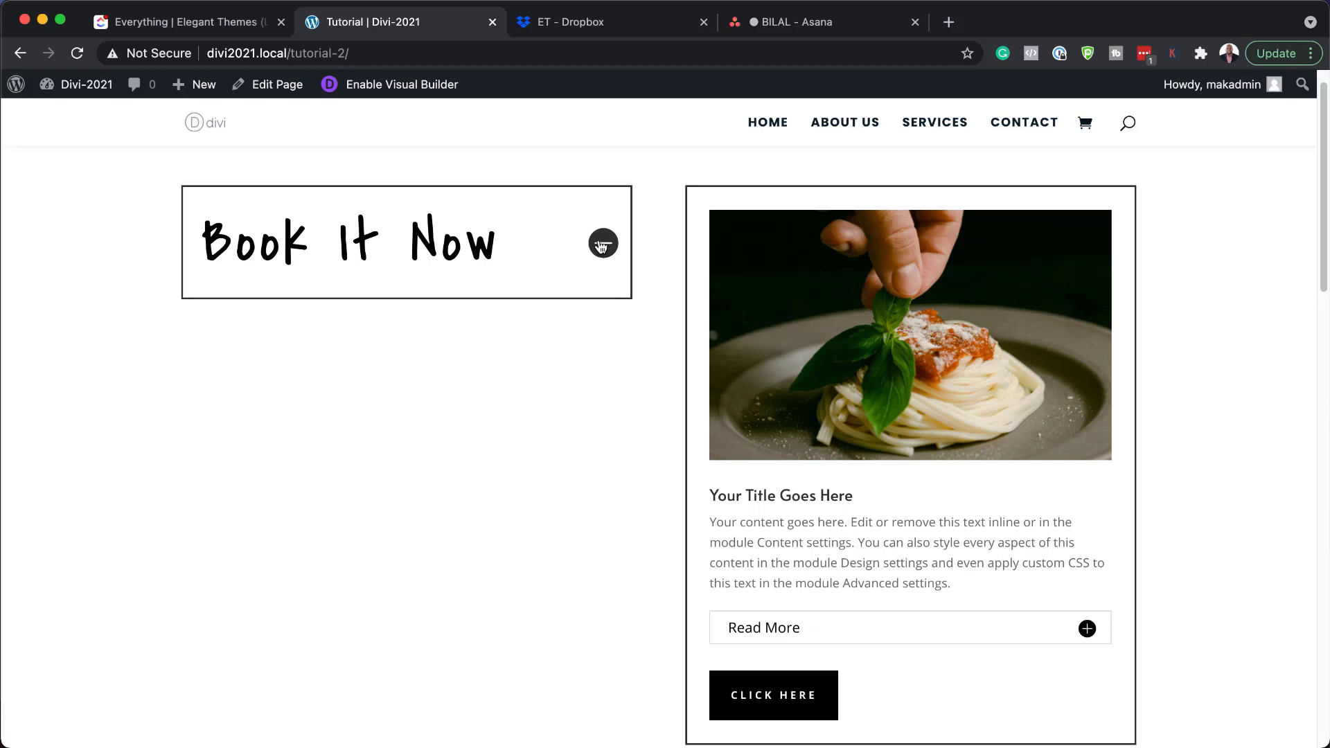
scroll(906, 499, "down", 2)
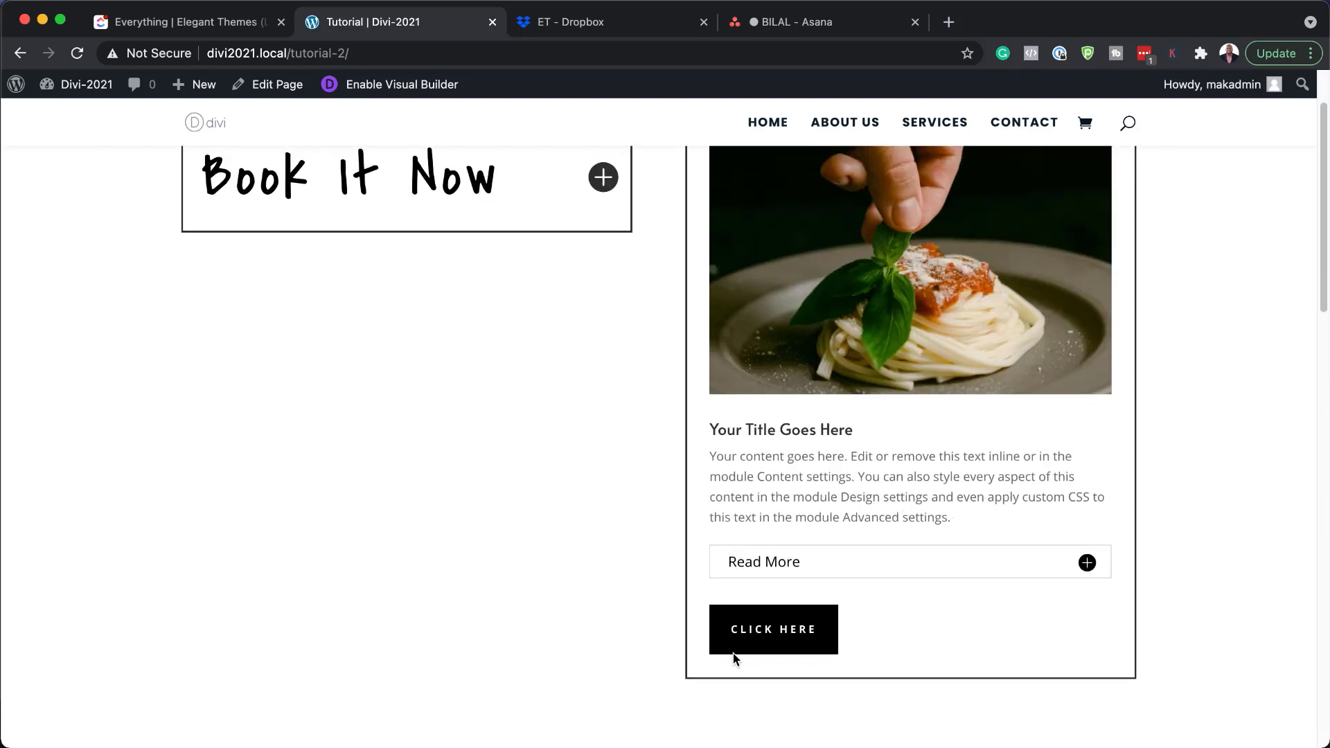
scroll(924, 588, "up", 4)
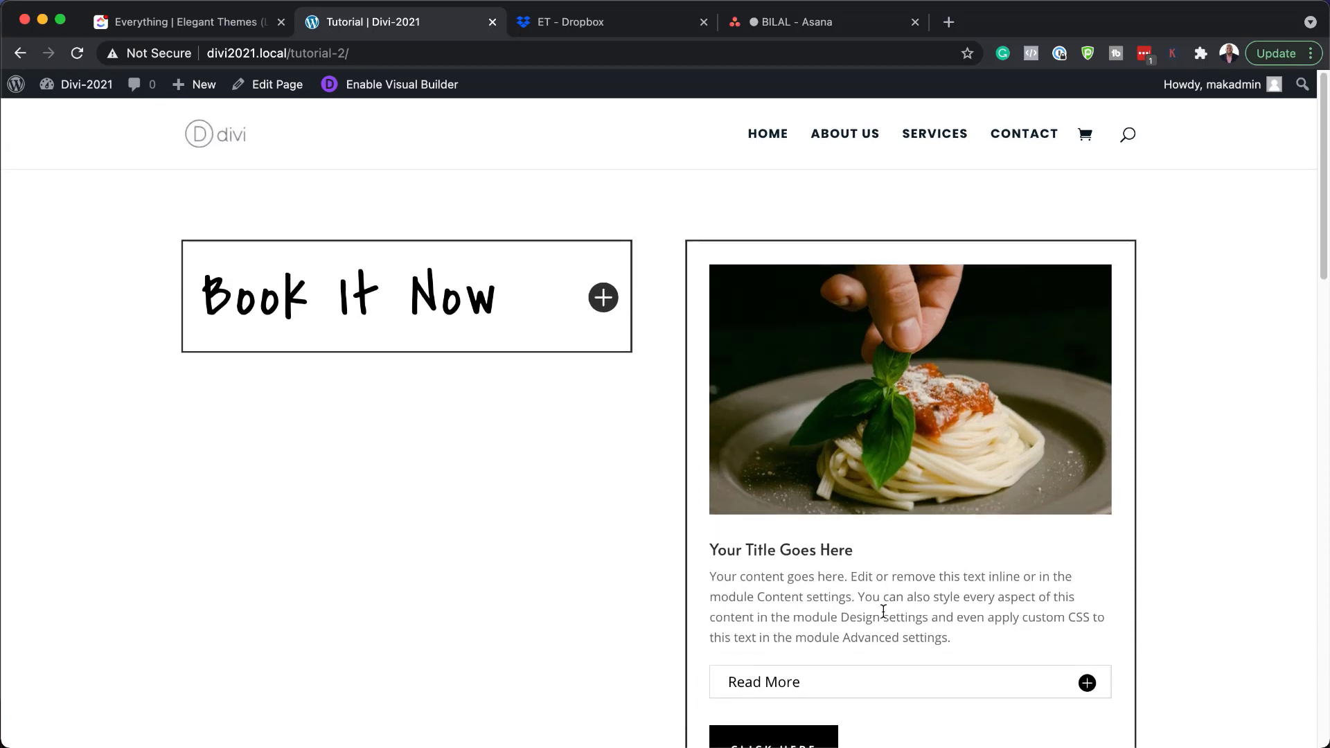
scroll(894, 610, "down", 5)
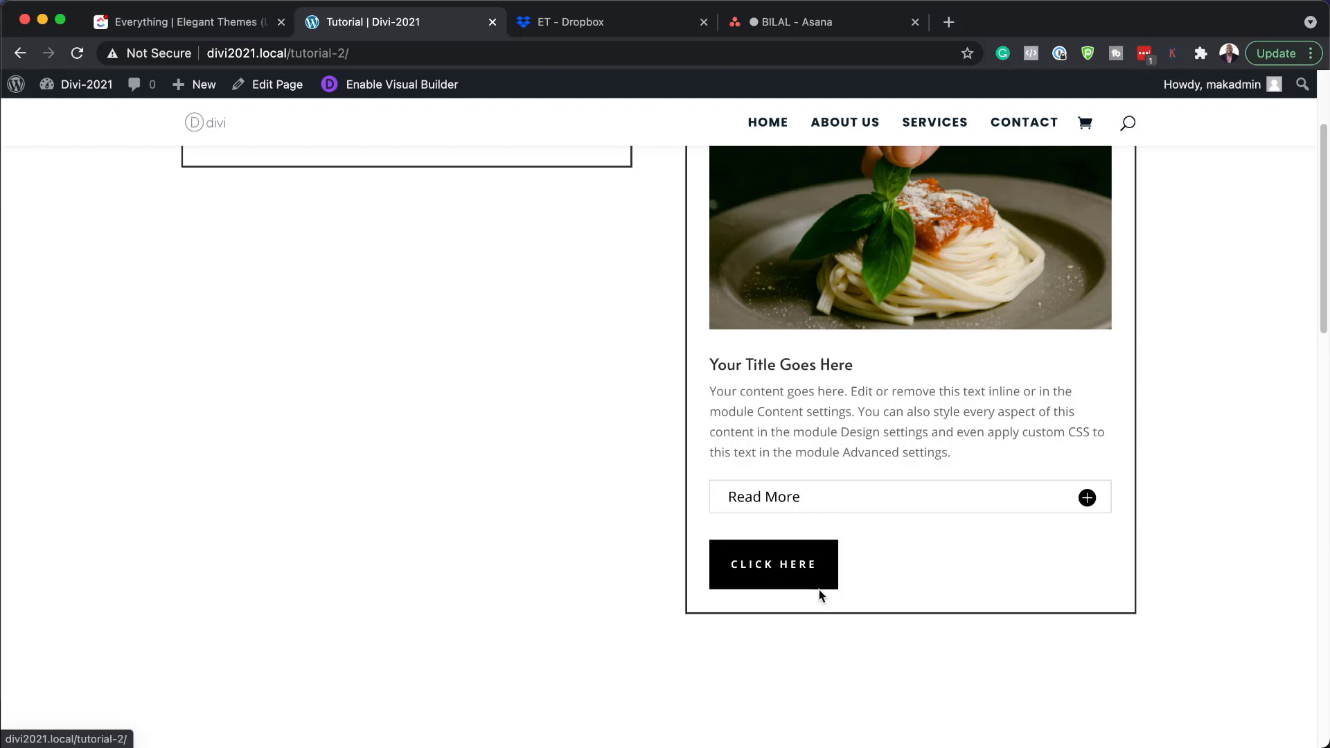
Step: Expand the Menu toggle on the live page, look through its dishes and prices, and collapse it again
scroll(819, 592, "down", 5)
scroll(819, 596, "down", 2)
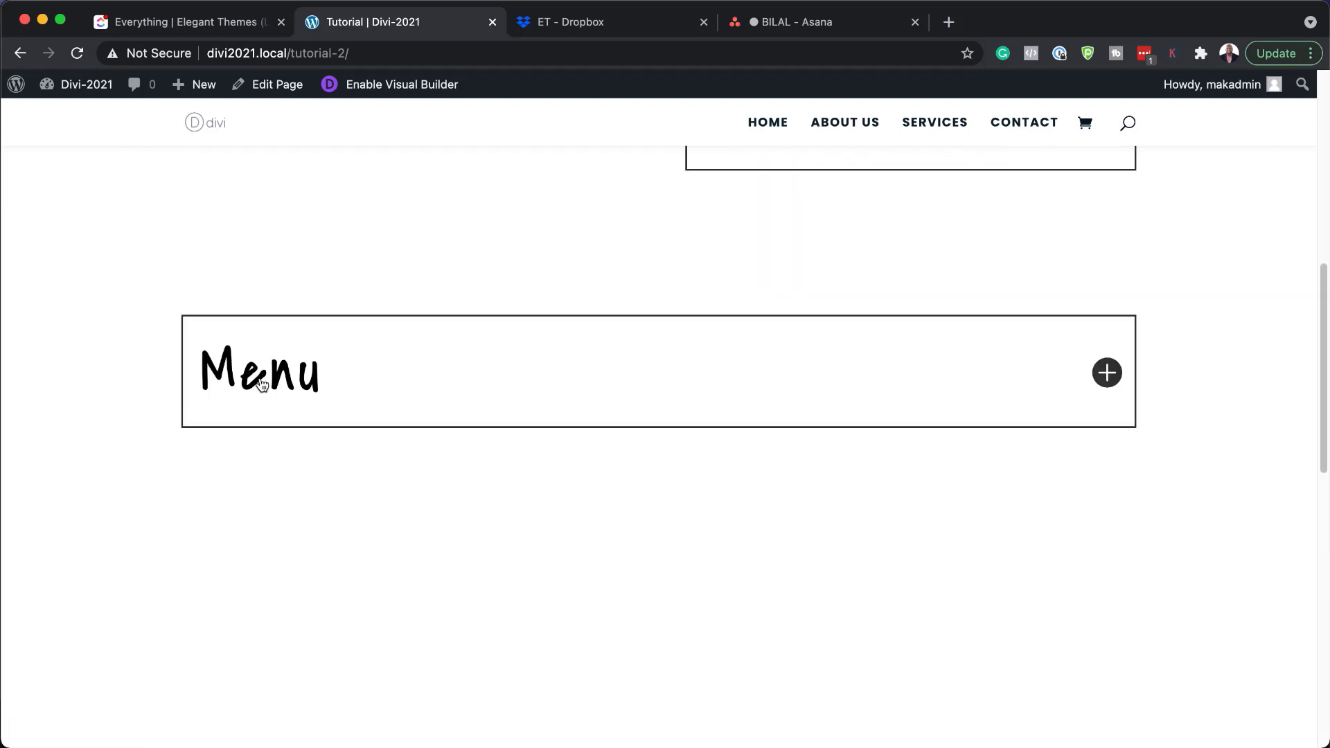
left_click(1109, 374)
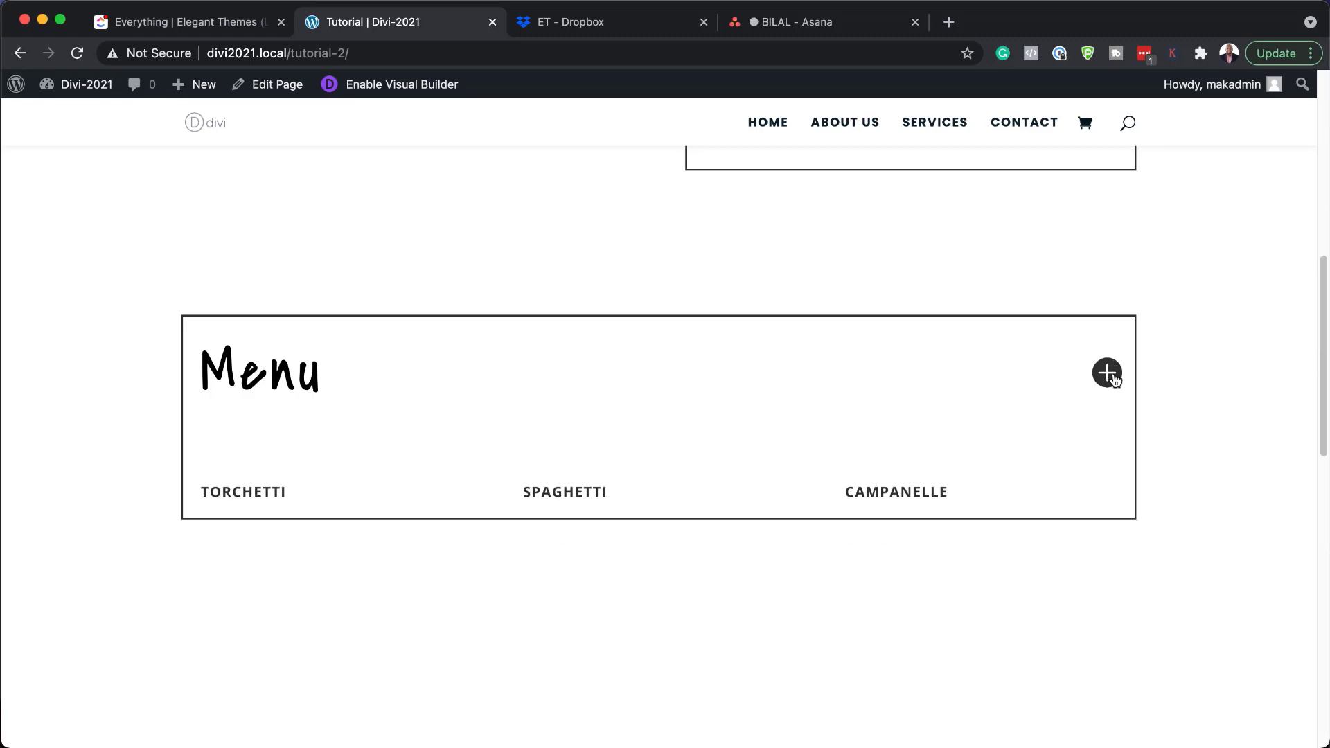
scroll(1195, 480, "down", 4)
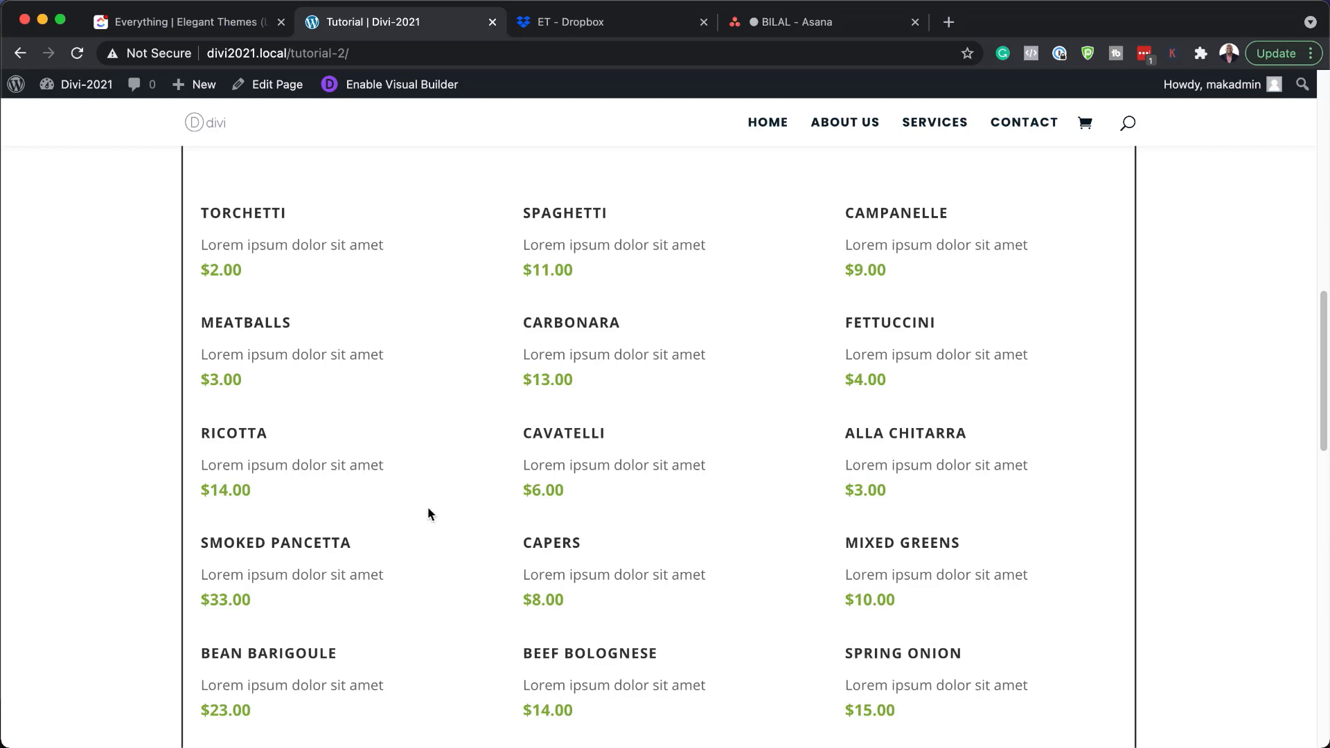
scroll(430, 514, "down", 3)
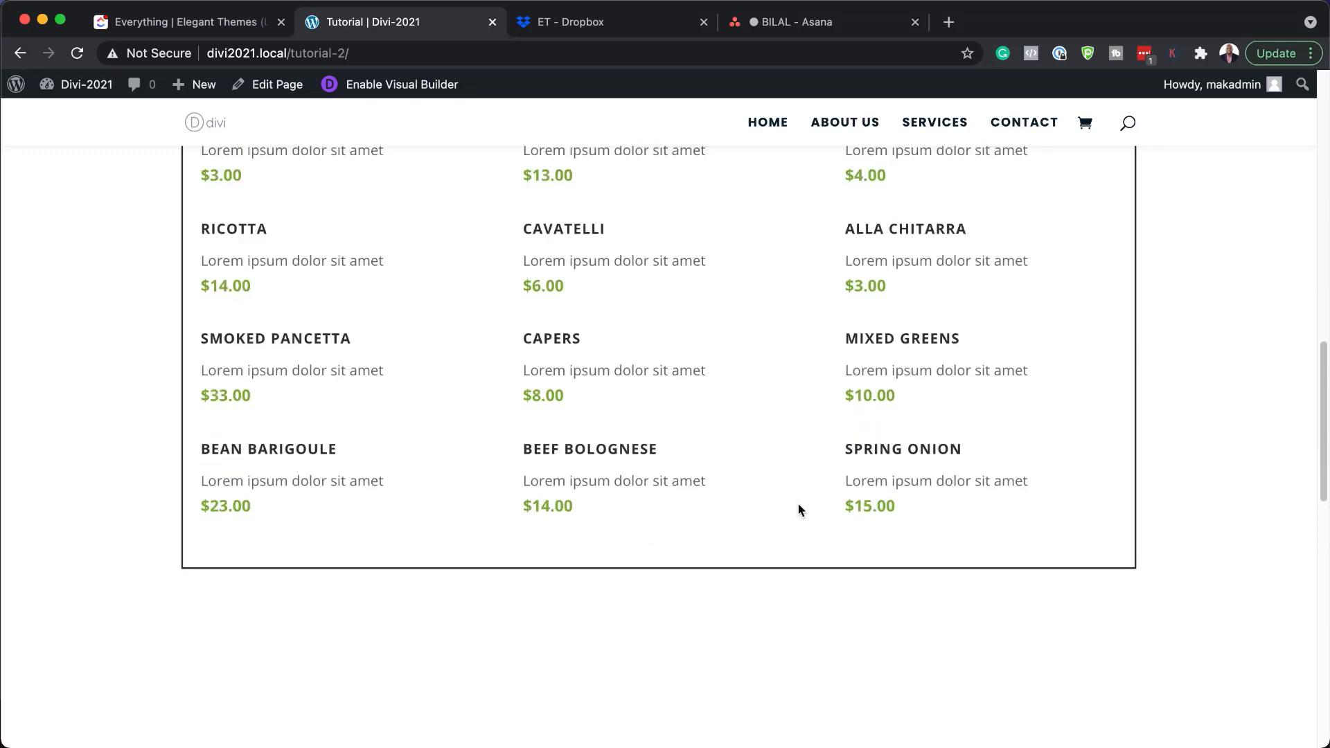
scroll(929, 532, "up", 6)
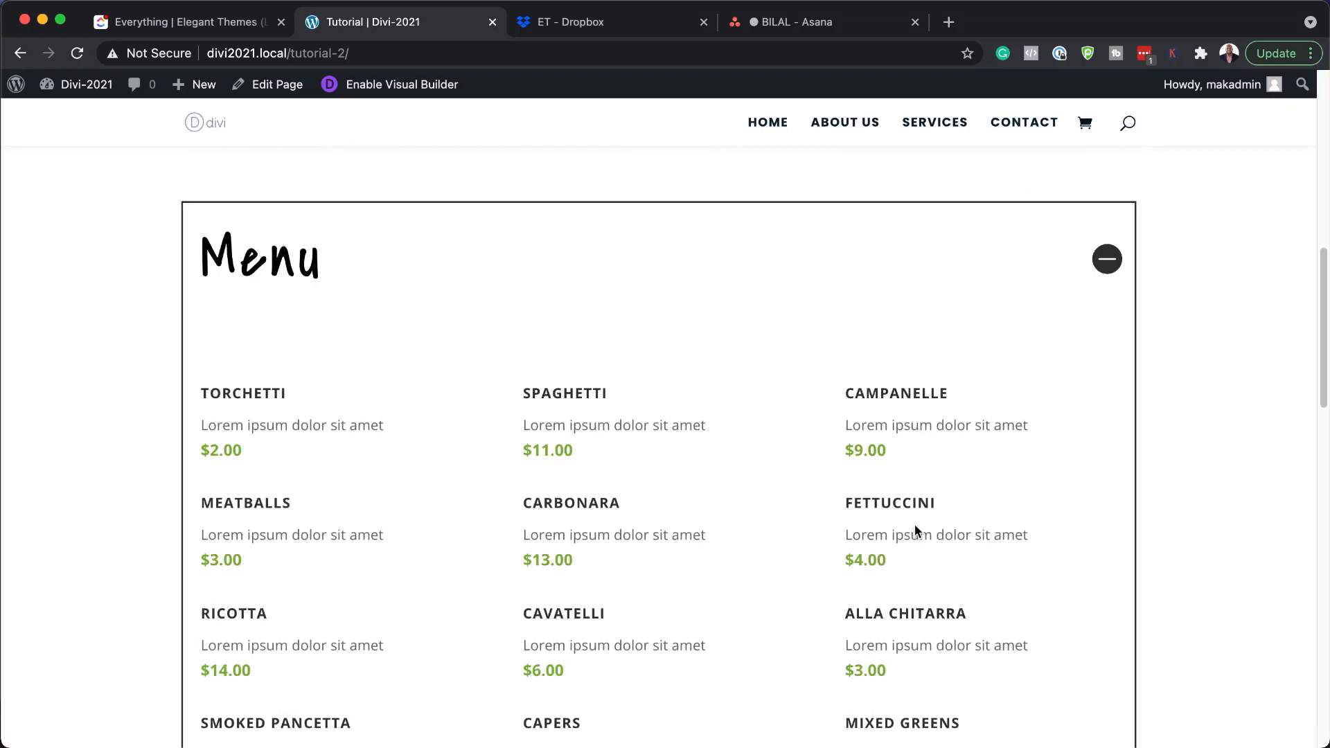
left_click(1107, 269)
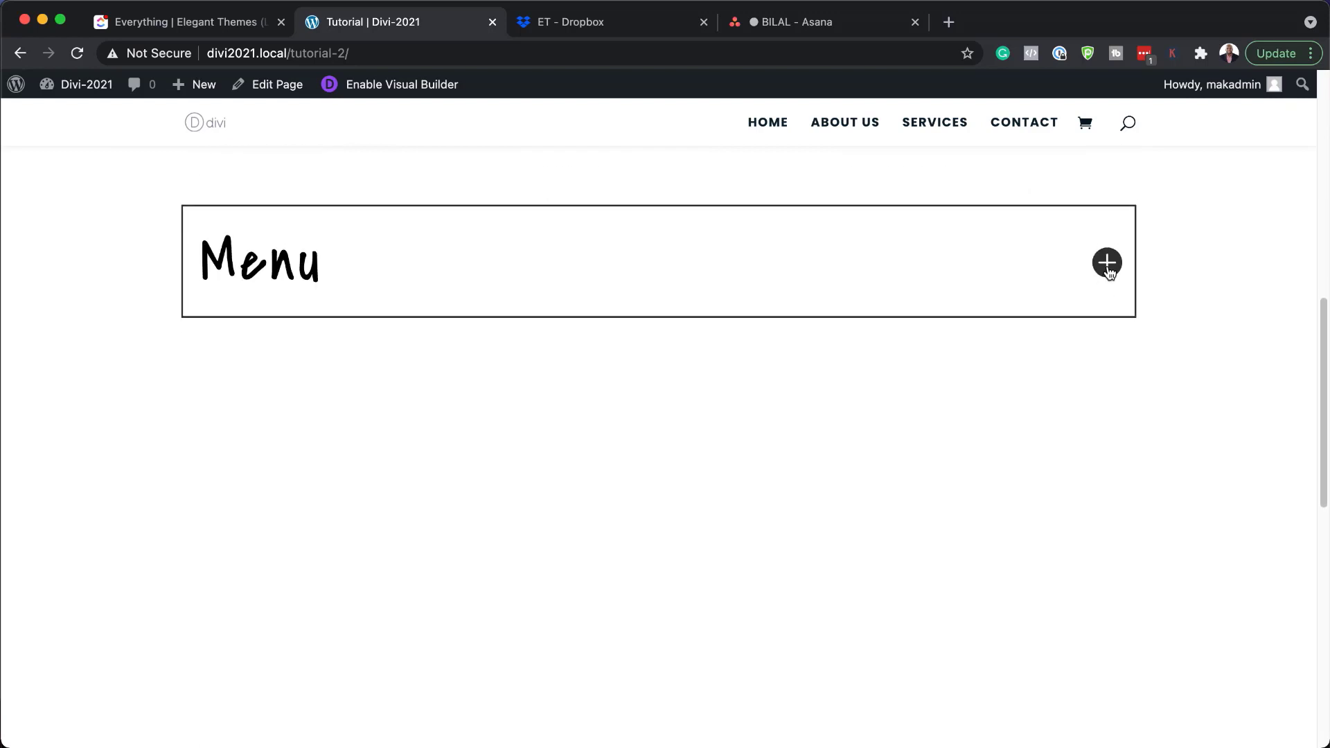
scroll(898, 572, "down", 1)
scroll(897, 572, "down", 8)
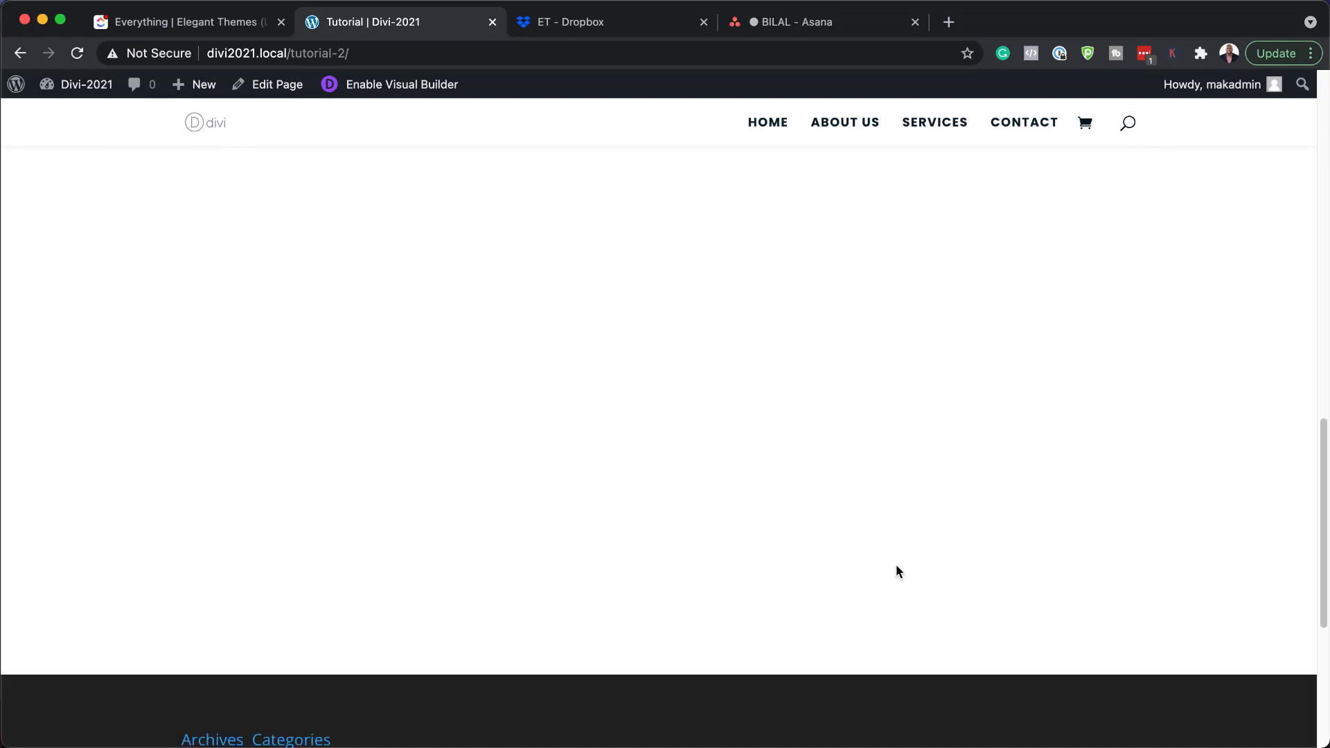
scroll(896, 572, "up", 10)
scroll(896, 571, "up", 8)
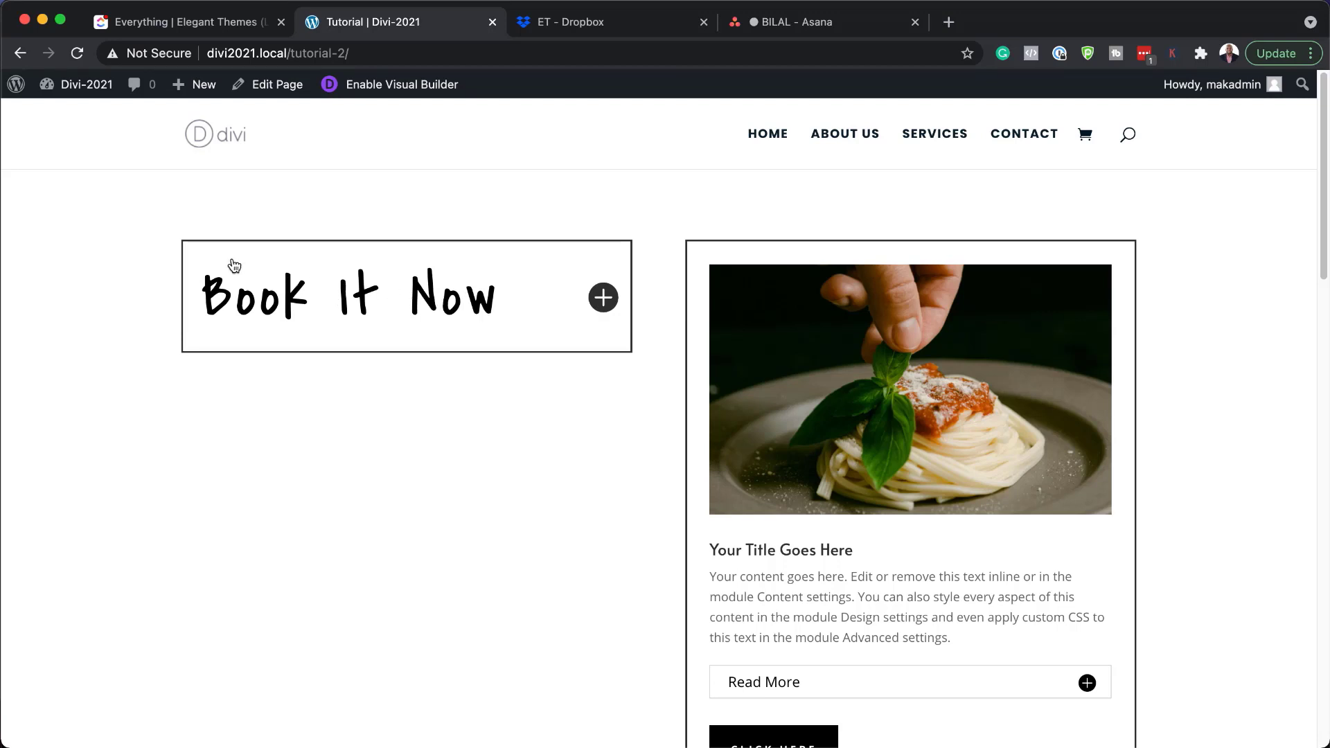
scroll(703, 563, "down", 6)
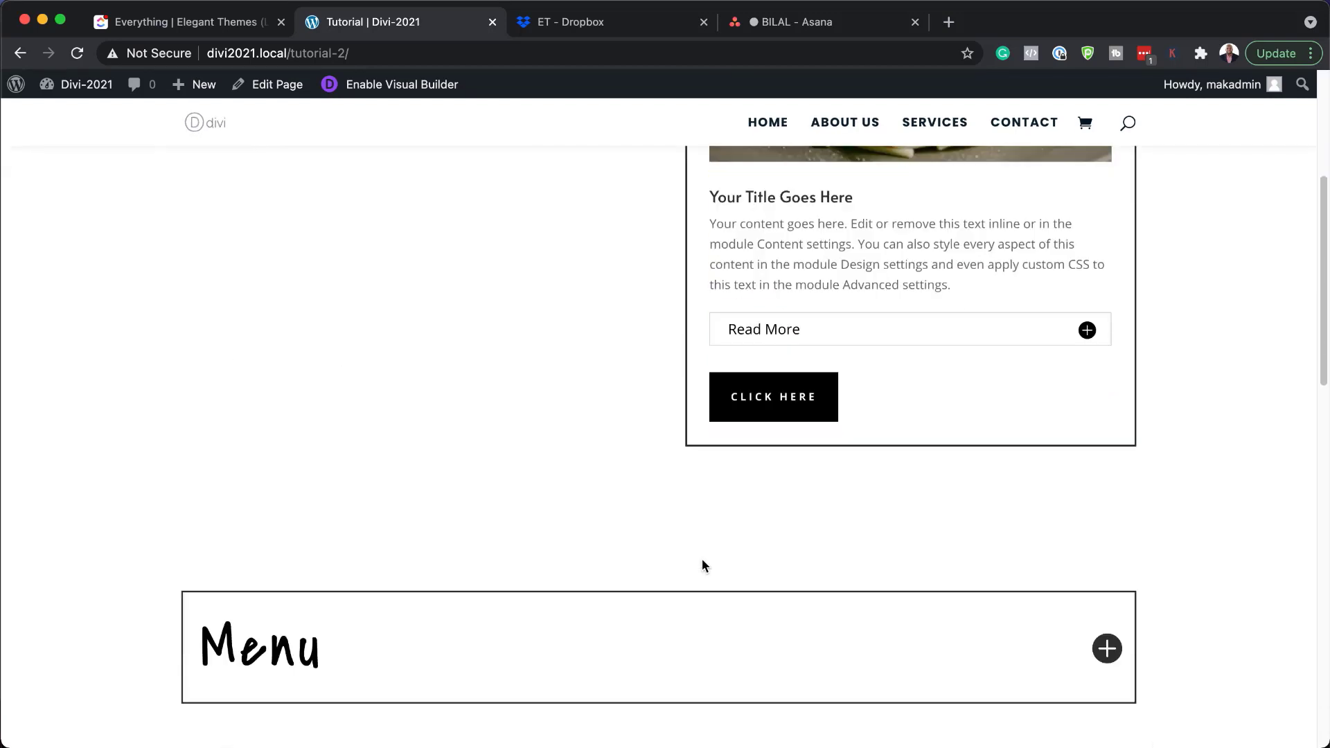